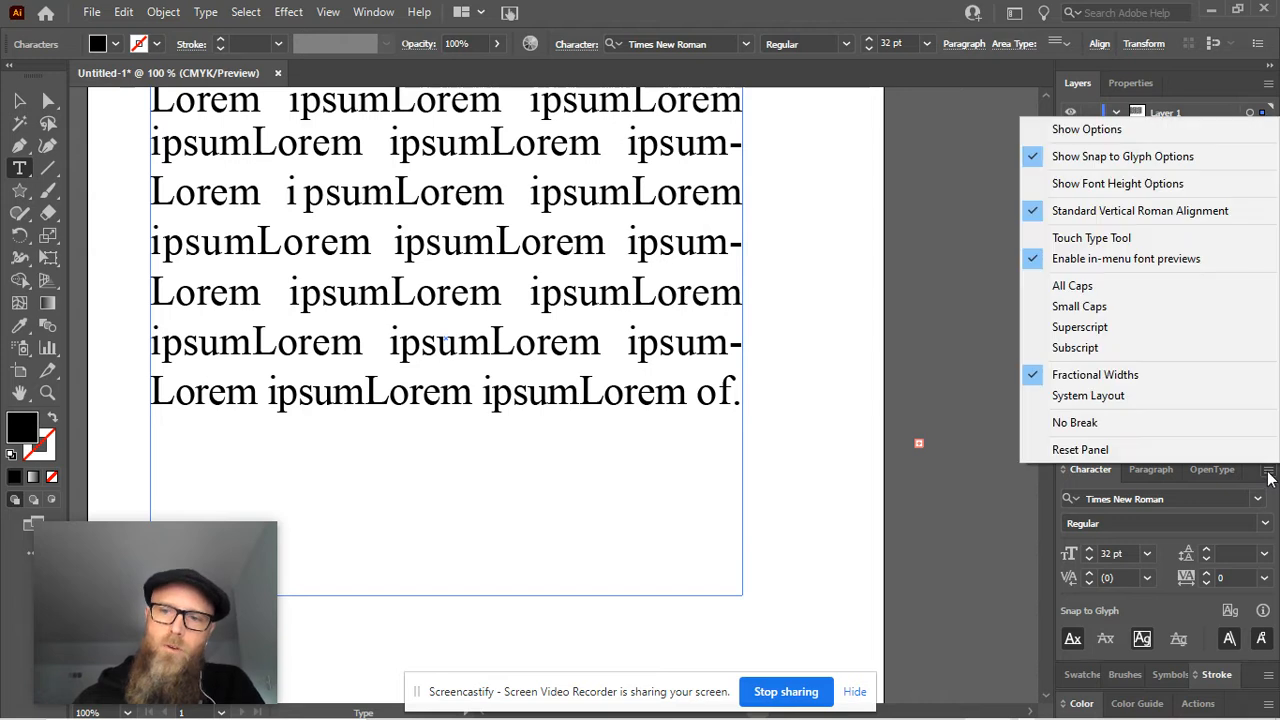
# Show the full set of character formatting options and start a new line below the Lorem ipsum paragraph
pyautogui.click(1102, 131)
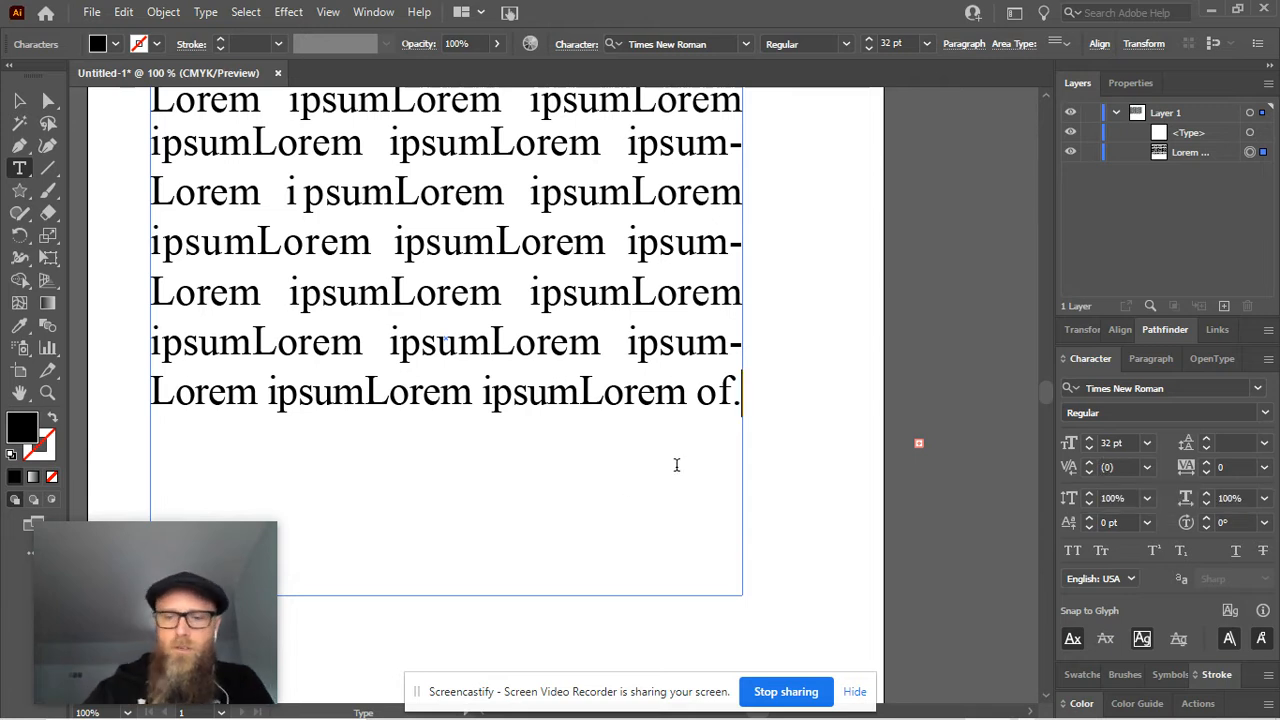
pyautogui.press('Return')
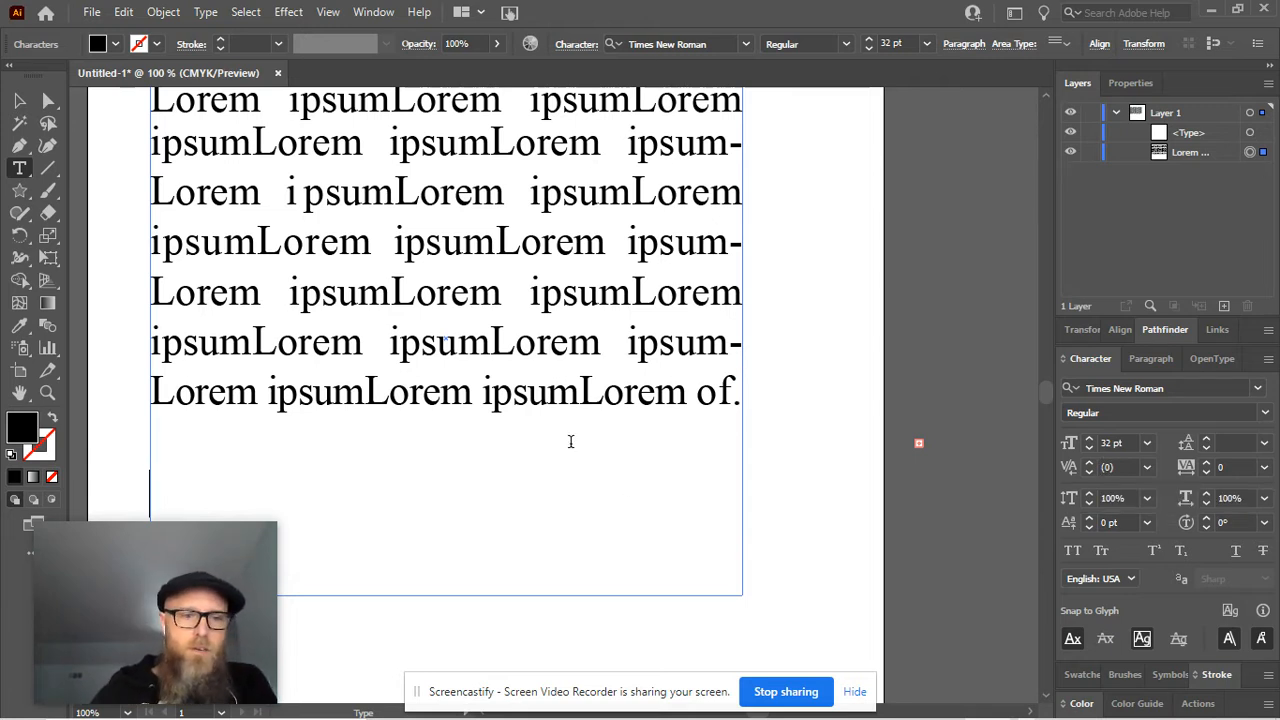
pyautogui.moveTo(411, 622); pyautogui.dragTo(671, 544)
pyautogui.write('v')
pyautogui.hotkey('ctrl', 'z')
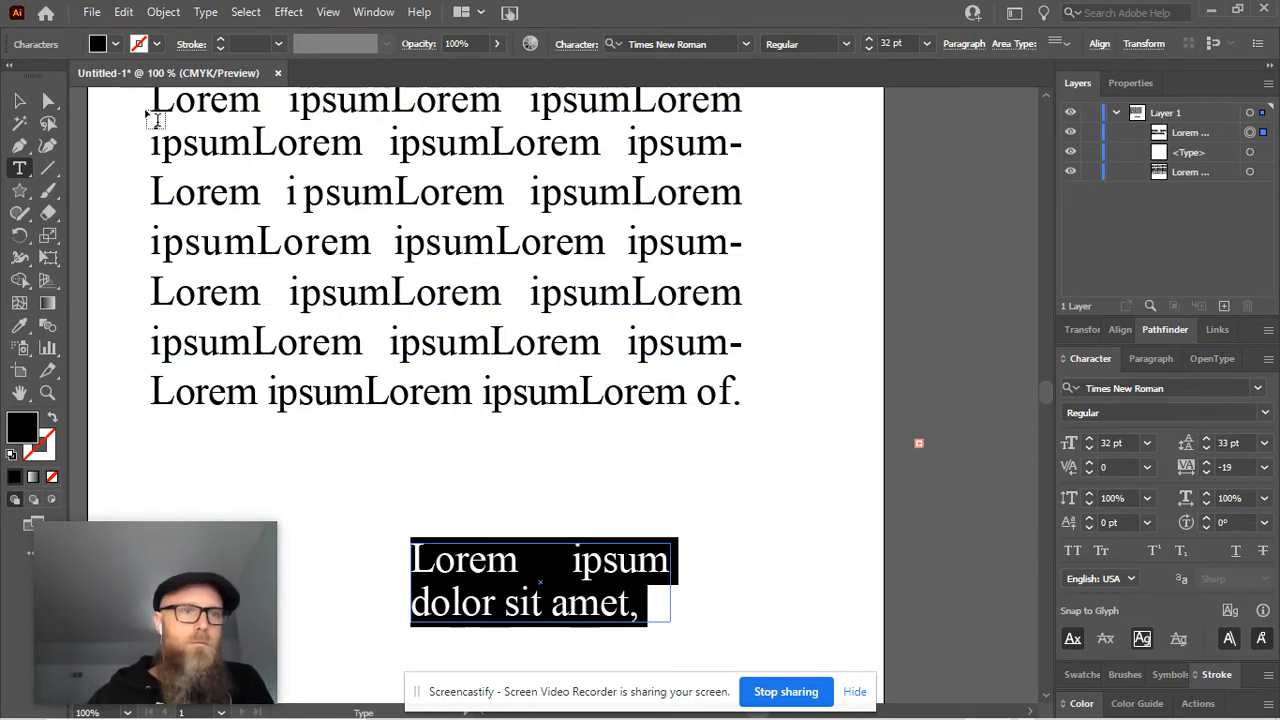
pyautogui.hotkey('ctrl', 'z')
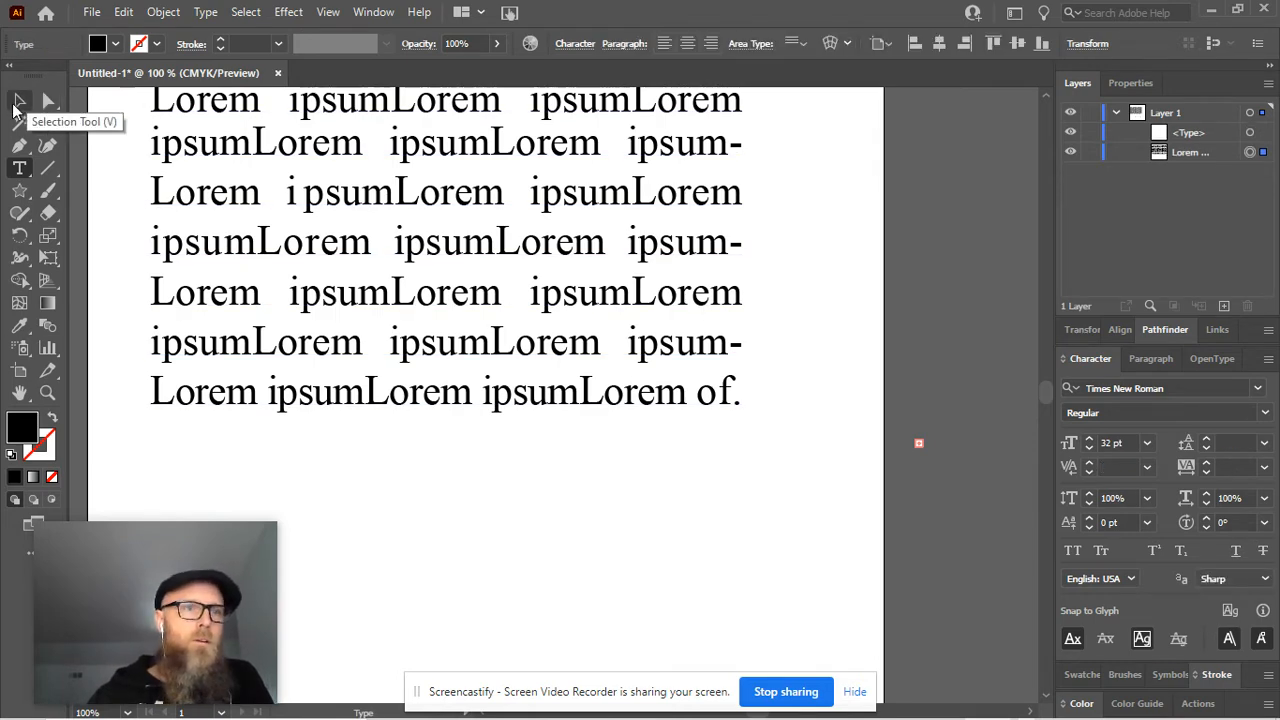
# Add the text "Hi!" on the empty line below the Lorem ipsum paragraph
pyautogui.click(18, 104)
pyautogui.moveTo(472, 636); pyautogui.dragTo(657, 532)
pyautogui.click(421, 406)
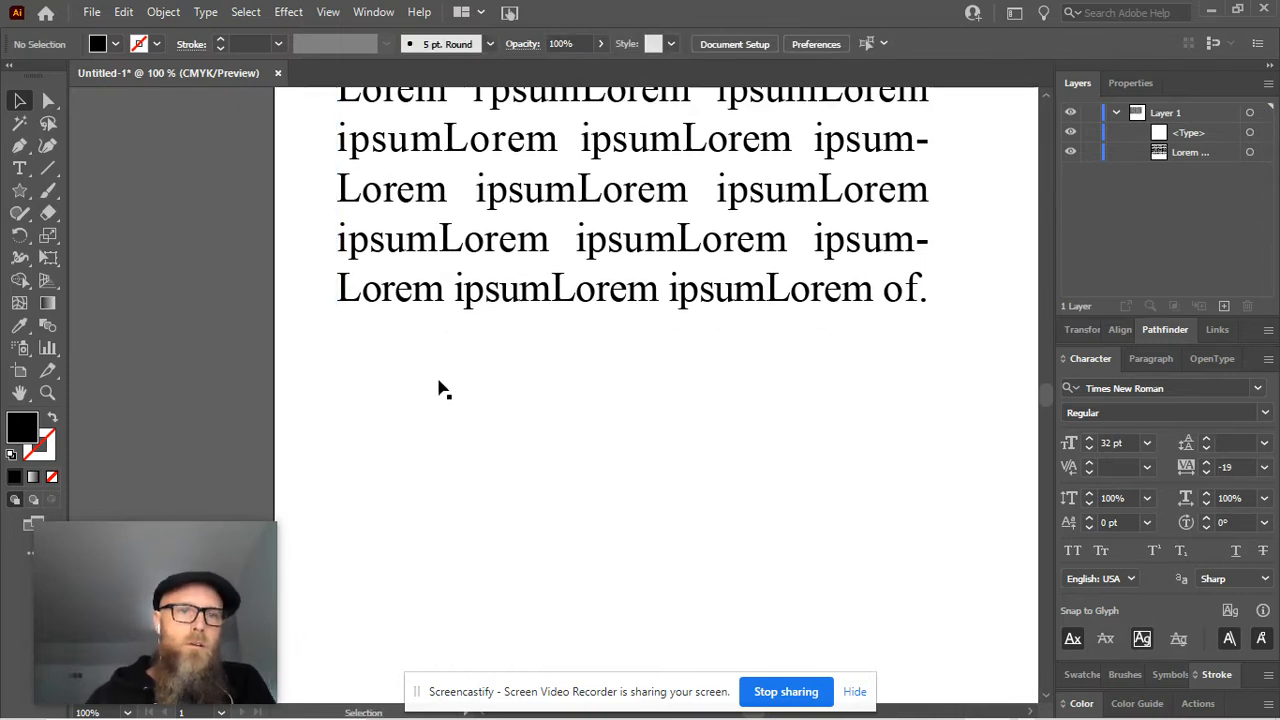
pyautogui.doubleClick(440, 307)
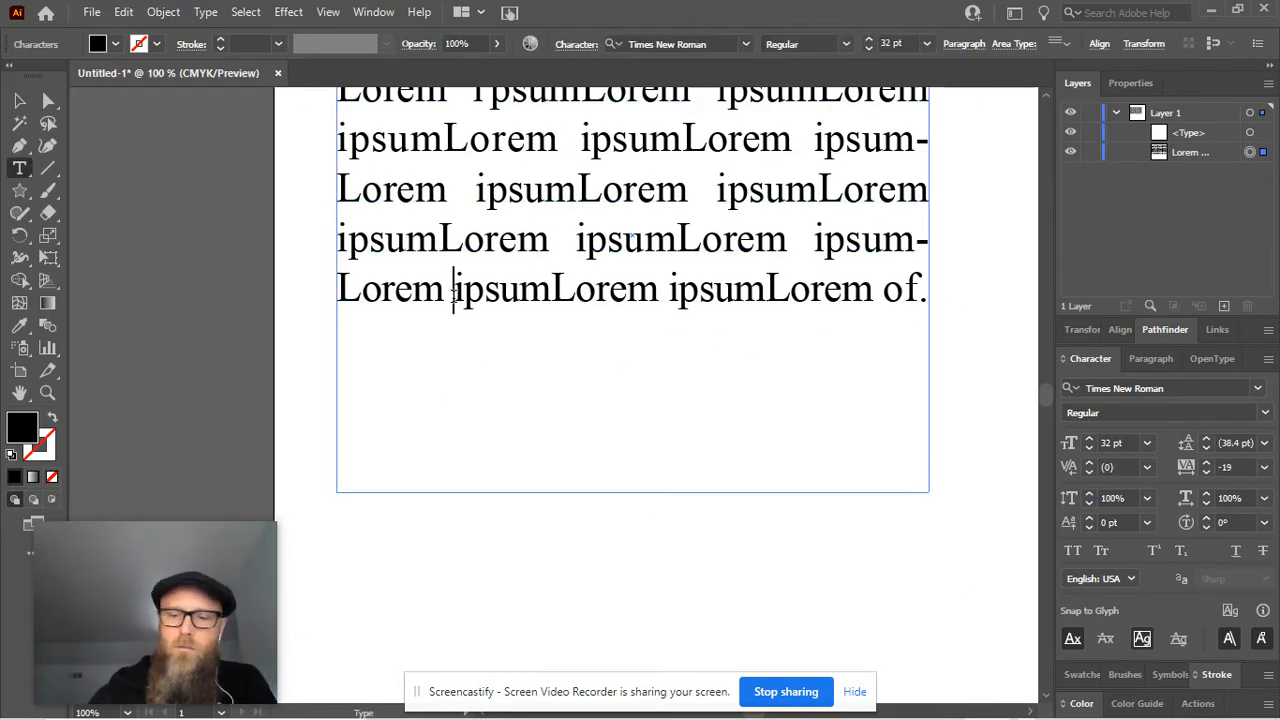
pyautogui.press('Down')
pyautogui.press('Down')
pyautogui.write('Hi!')
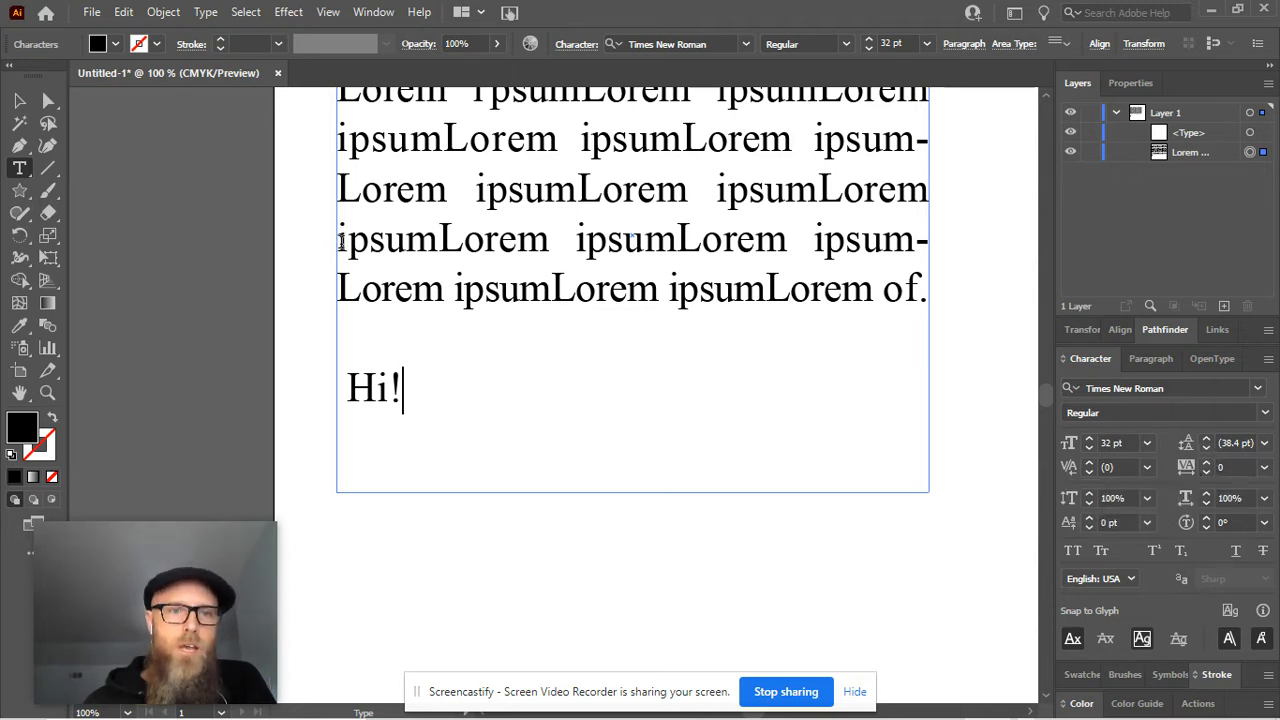
# Raise the vertical scale of the first word in the paragraph's second-to-last line to 129%
pyautogui.moveTo(340, 243); pyautogui.dragTo(549, 241)
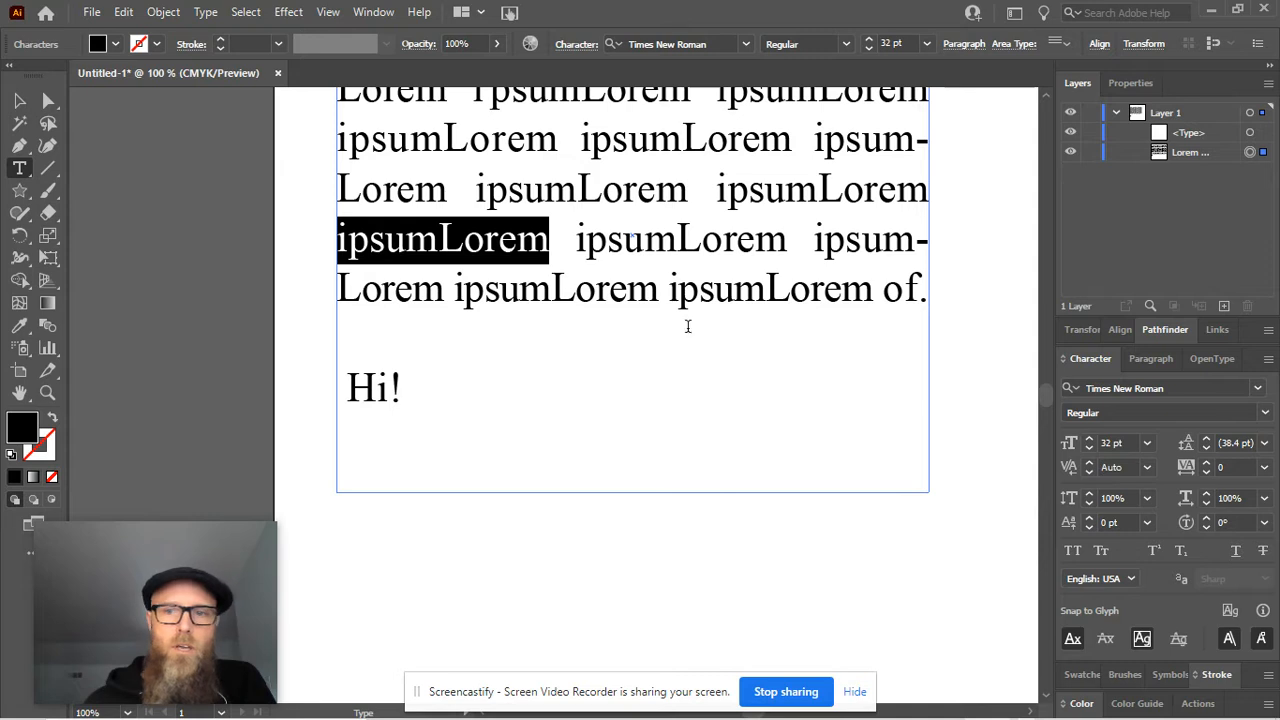
pyautogui.click(1089, 493)
pyautogui.click(1089, 493)
pyautogui.click(1089, 493)
pyautogui.click(1089, 493)
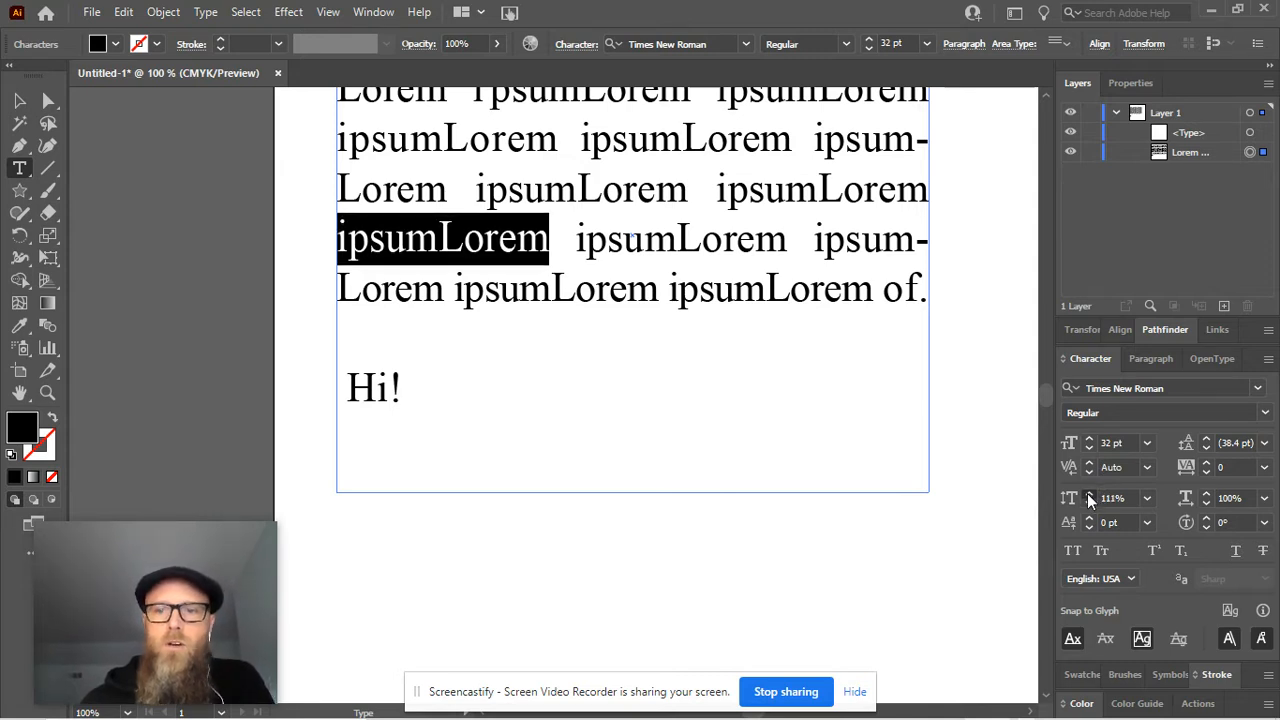
pyautogui.click(1089, 493)
pyautogui.click(1089, 493)
pyautogui.click(1089, 493)
pyautogui.click(1089, 493)
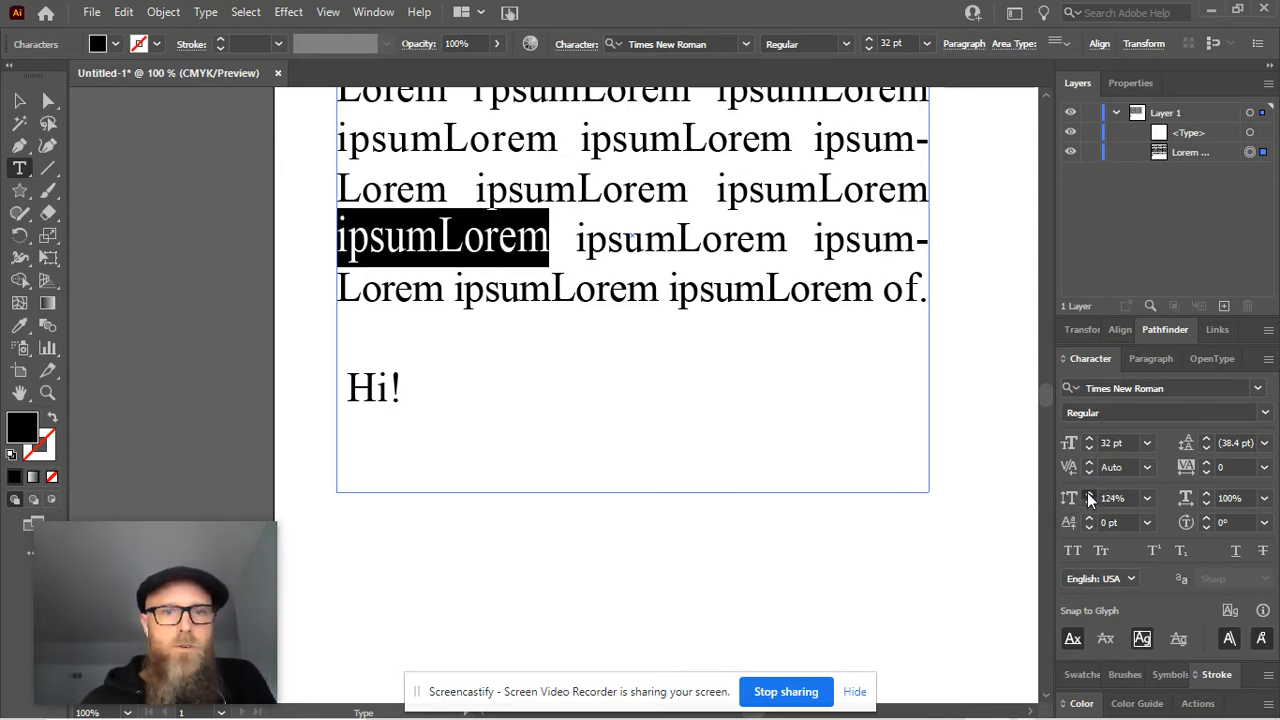
pyautogui.click(1089, 494)
pyautogui.click(1089, 494)
pyautogui.click(1089, 494)
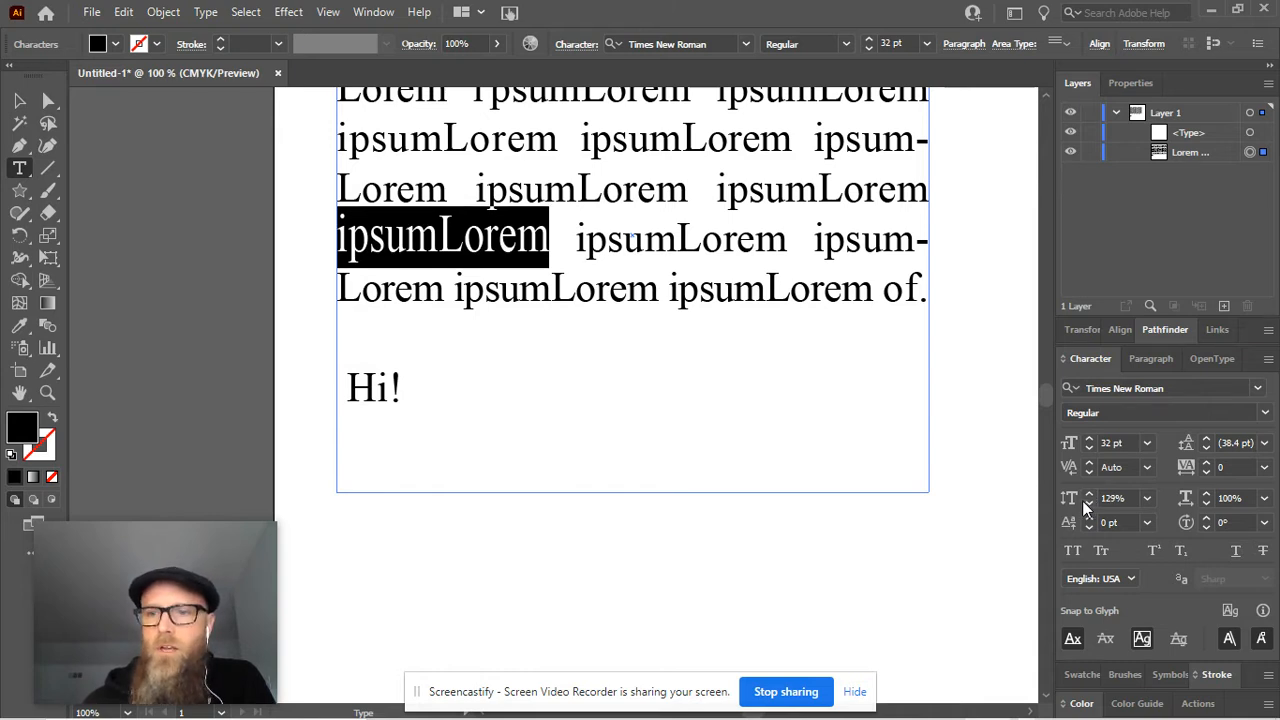
# Set the selected word's vertical scale to 50%
pyautogui.click(1113, 497)
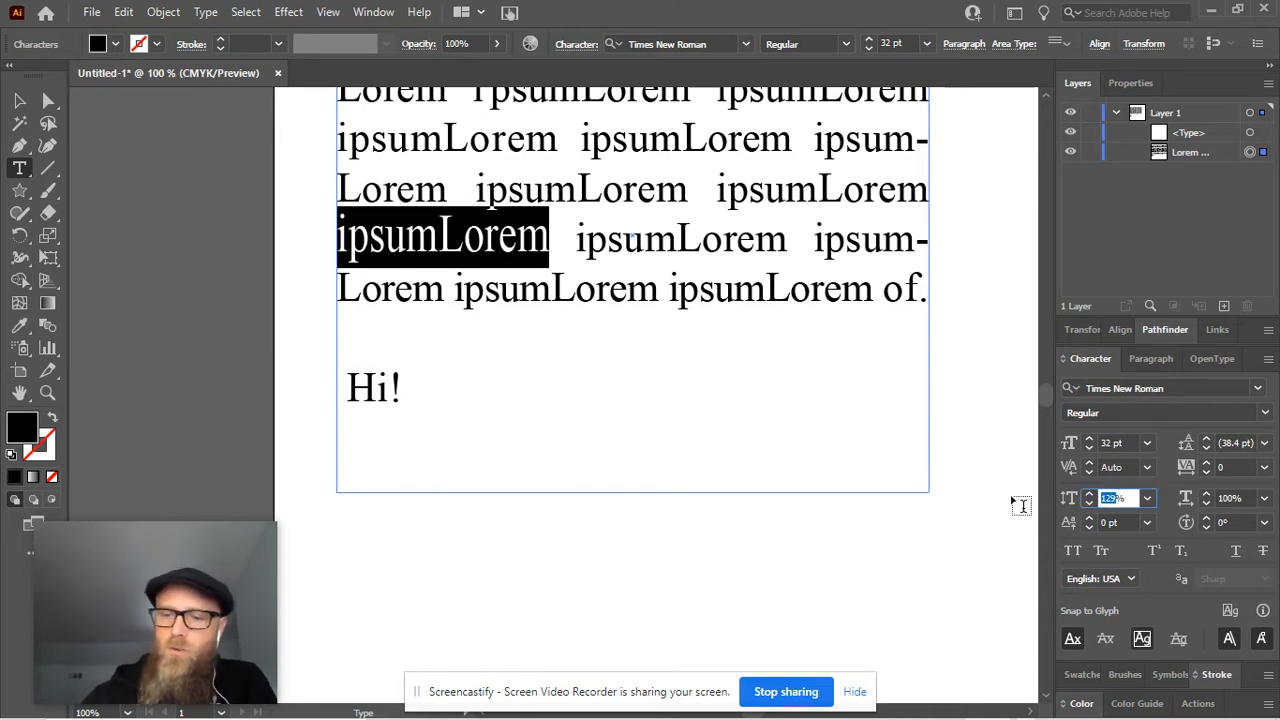
pyautogui.press('Return')
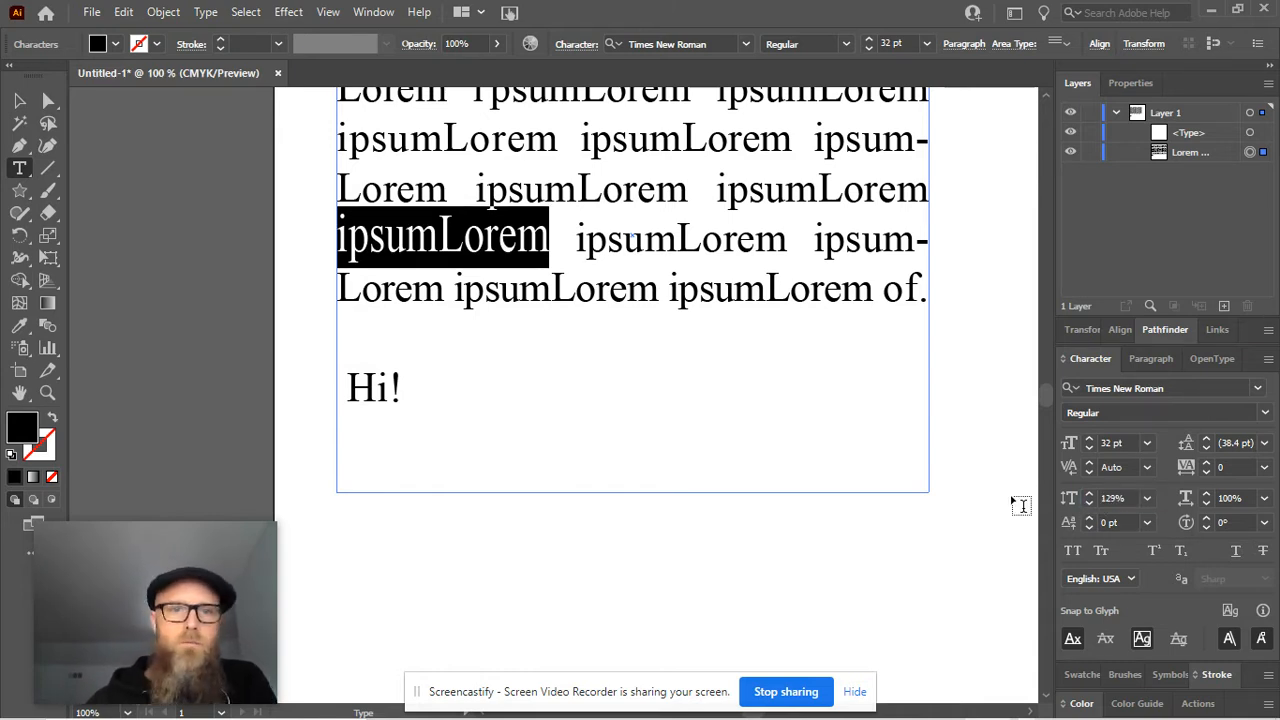
pyautogui.click(1116, 498)
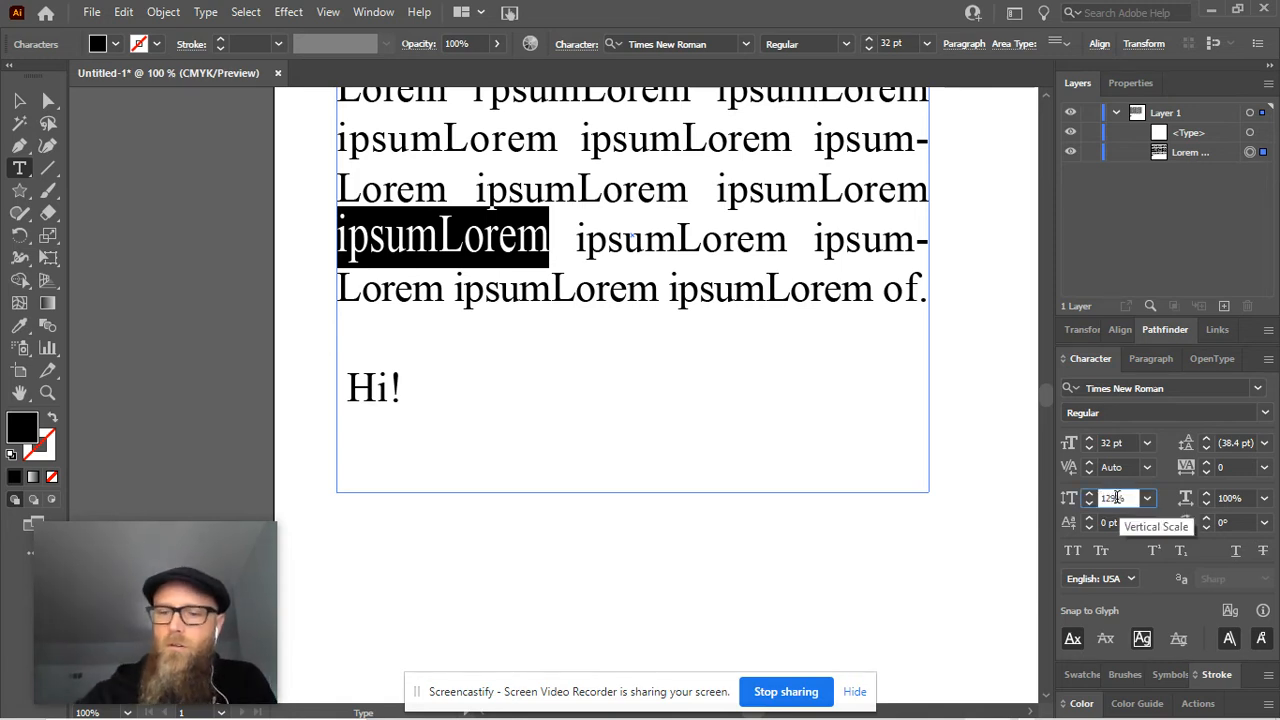
pyautogui.press('BackSpace')
pyautogui.press('BackSpace')
pyautogui.press('BackSpace')
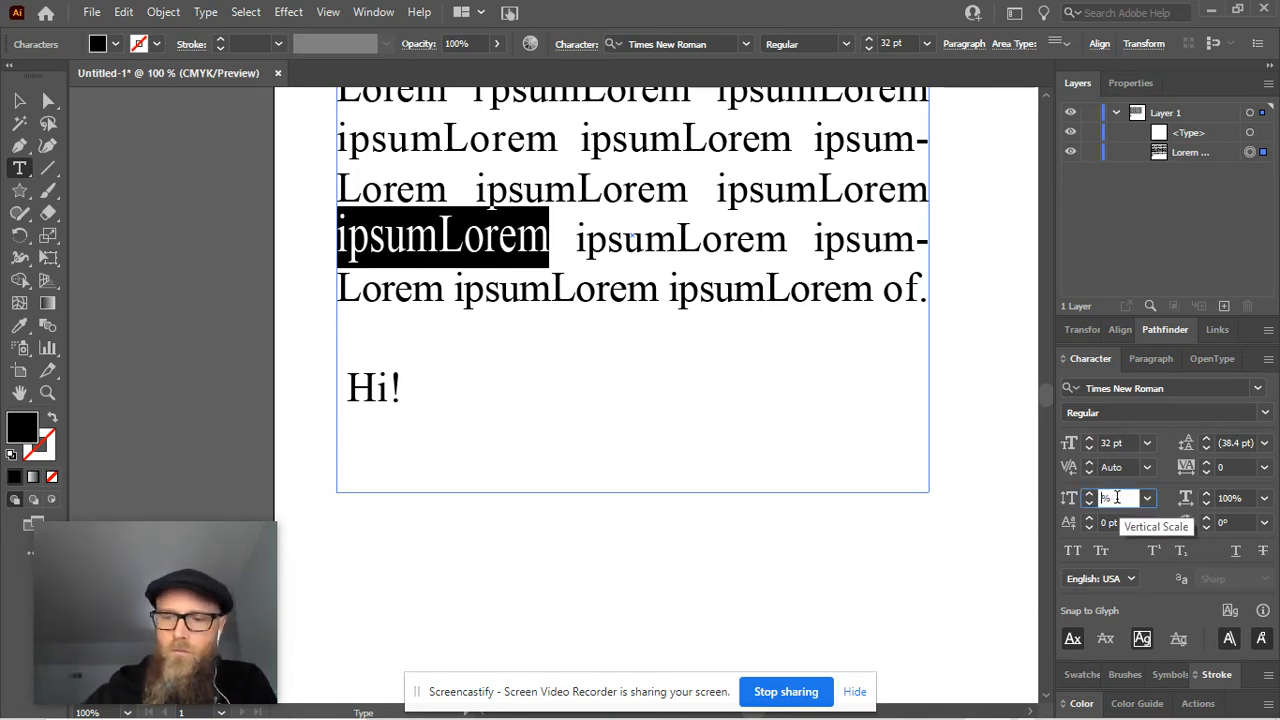
pyautogui.press('Return')
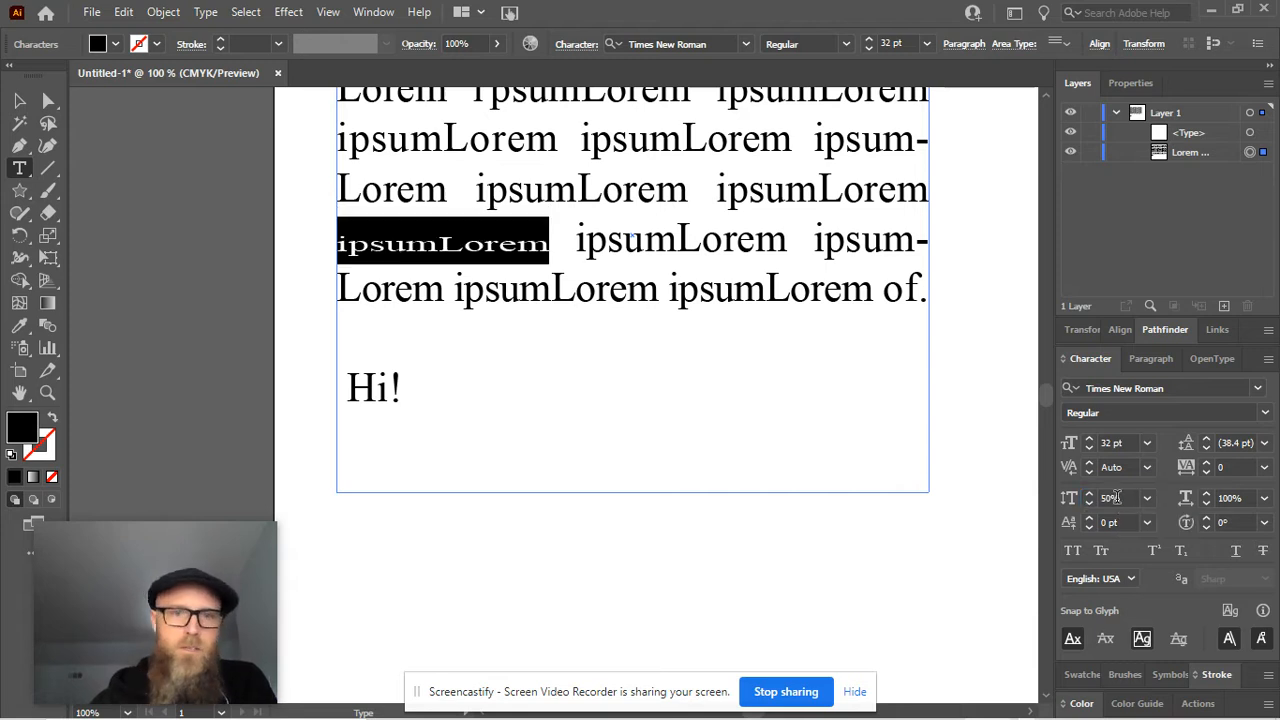
# Set the selected word's horizontal scale to 98% and its baseline shift to -1 pt
pyautogui.click(1206, 495)
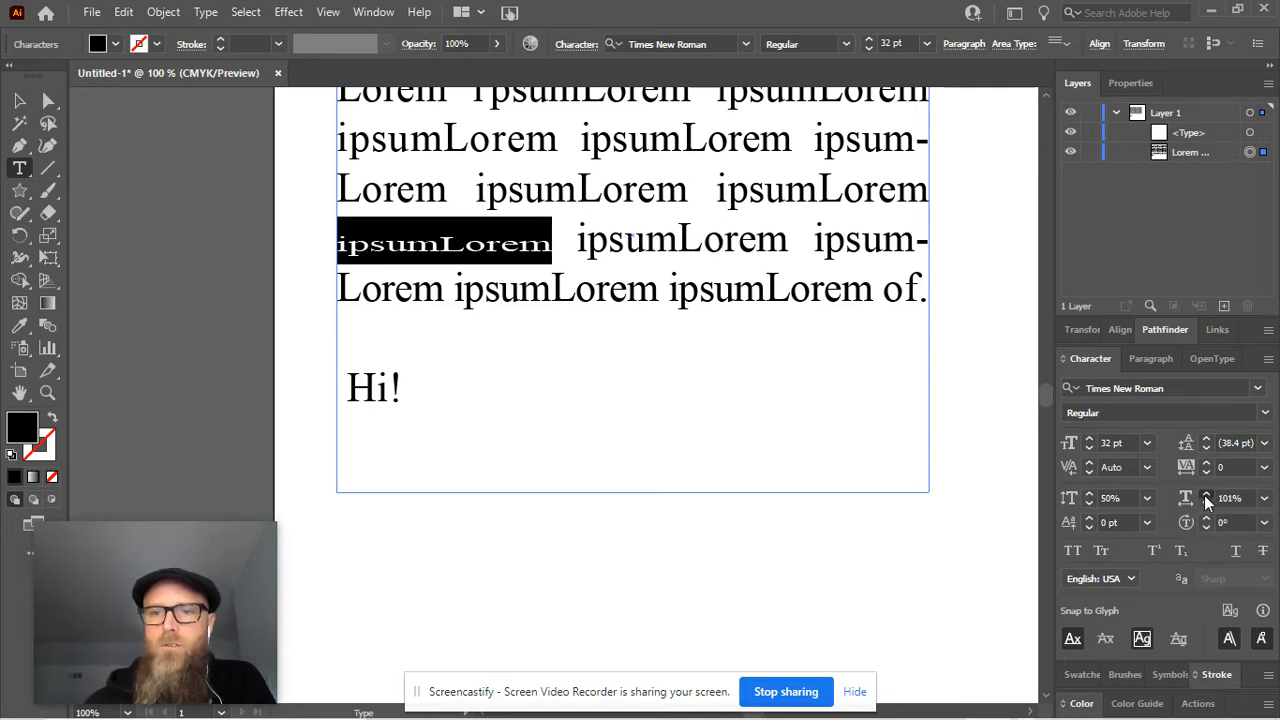
pyautogui.click(1206, 497)
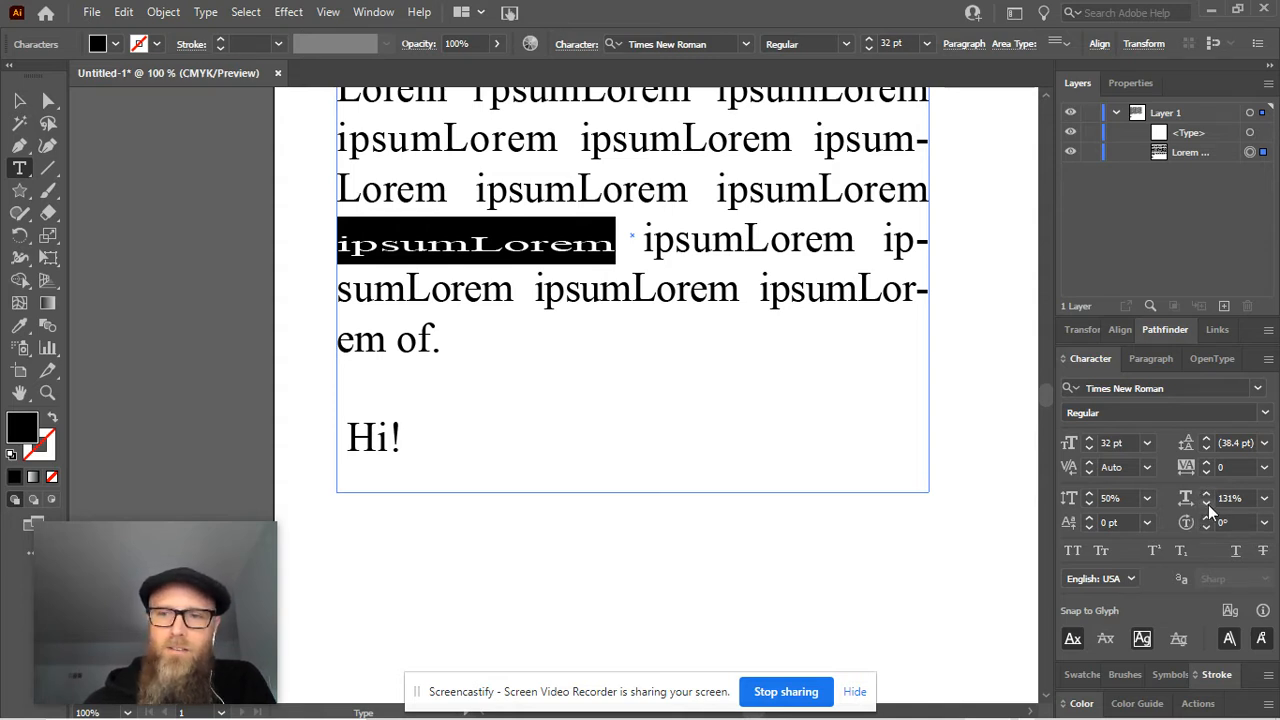
pyautogui.moveTo(1208, 504); pyautogui.dragTo(1208, 504)
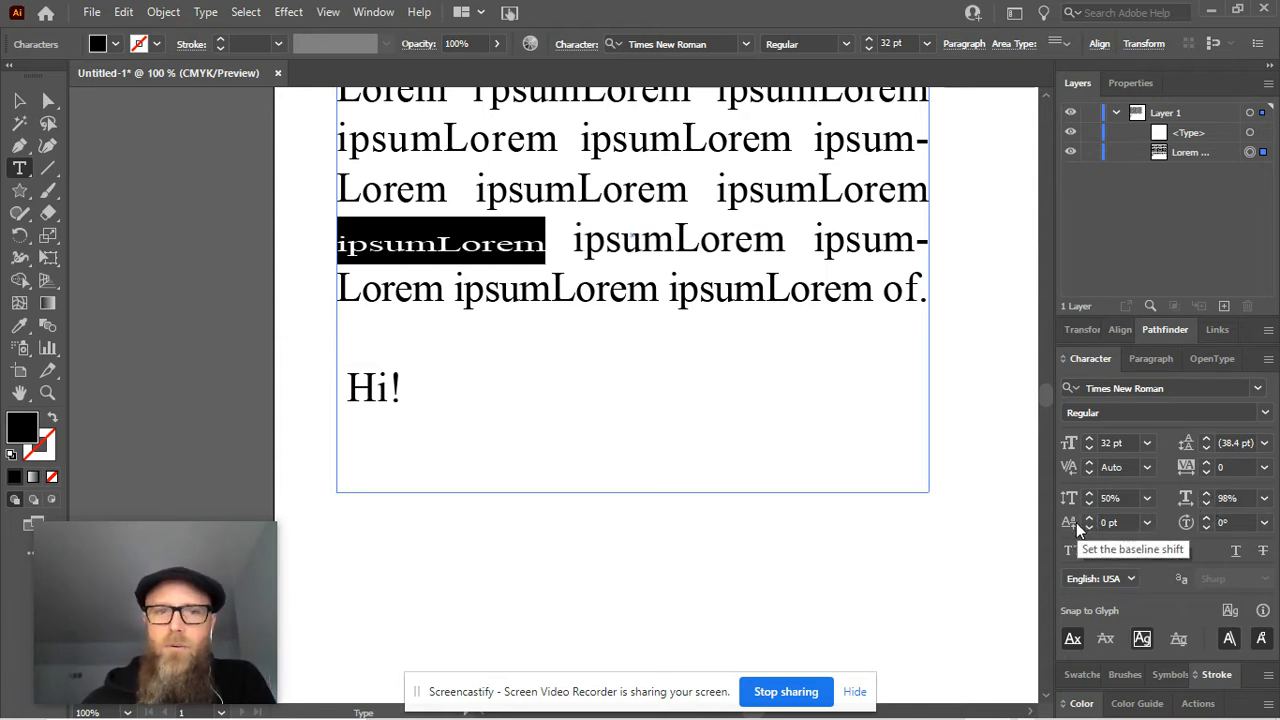
pyautogui.moveTo(1087, 518); pyautogui.dragTo(1087, 518)
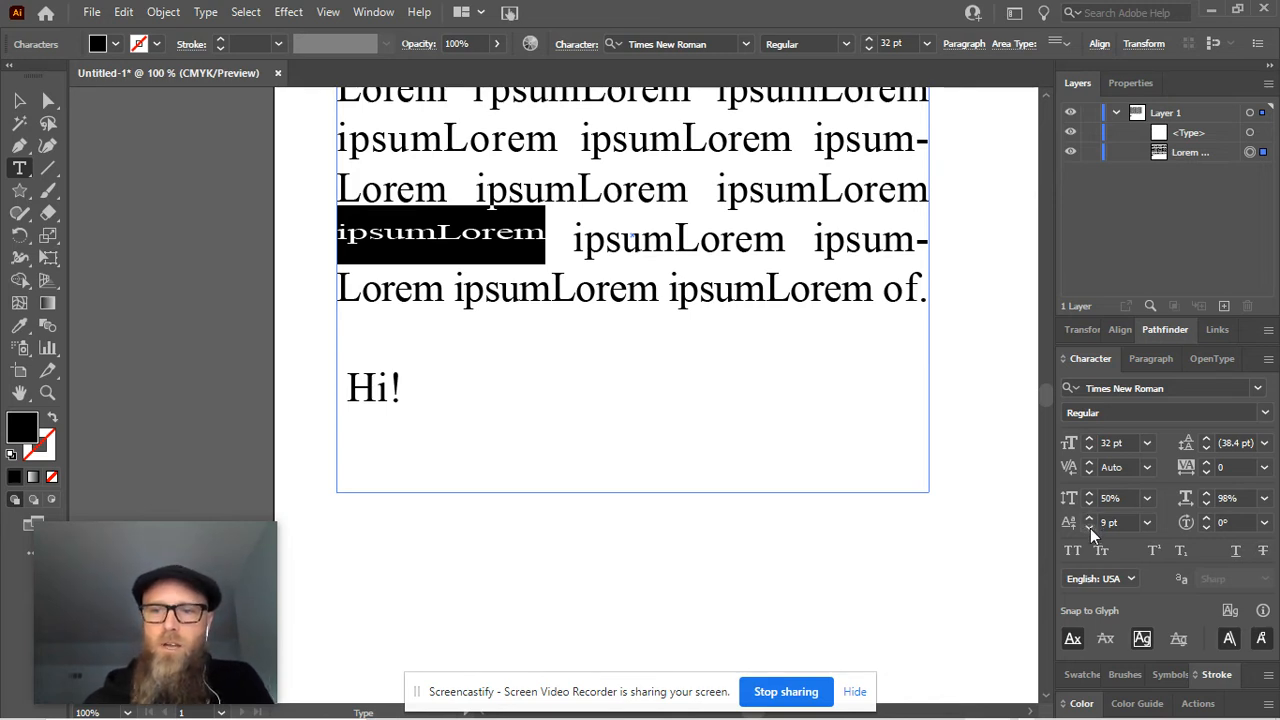
pyautogui.moveTo(1090, 528); pyautogui.dragTo(1088, 514)
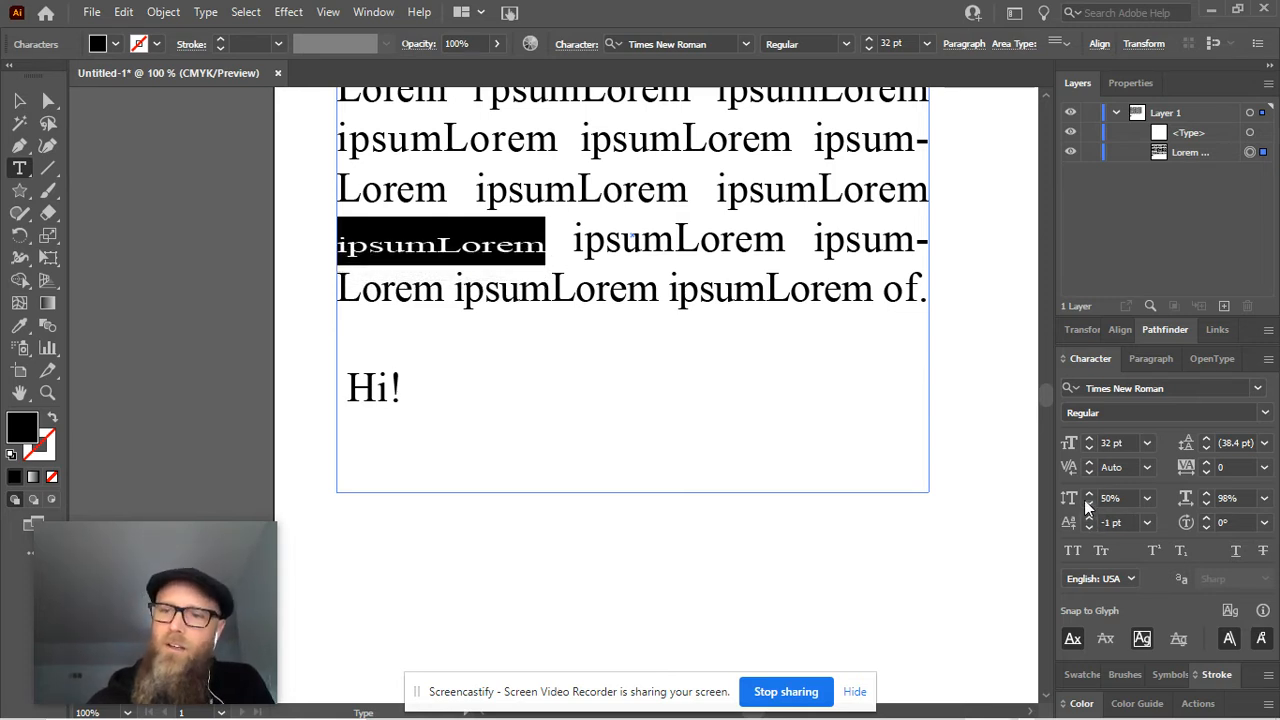
# Try rotating the selected word's individual characters, and reset the character rotation to 0°
pyautogui.click(1186, 520)
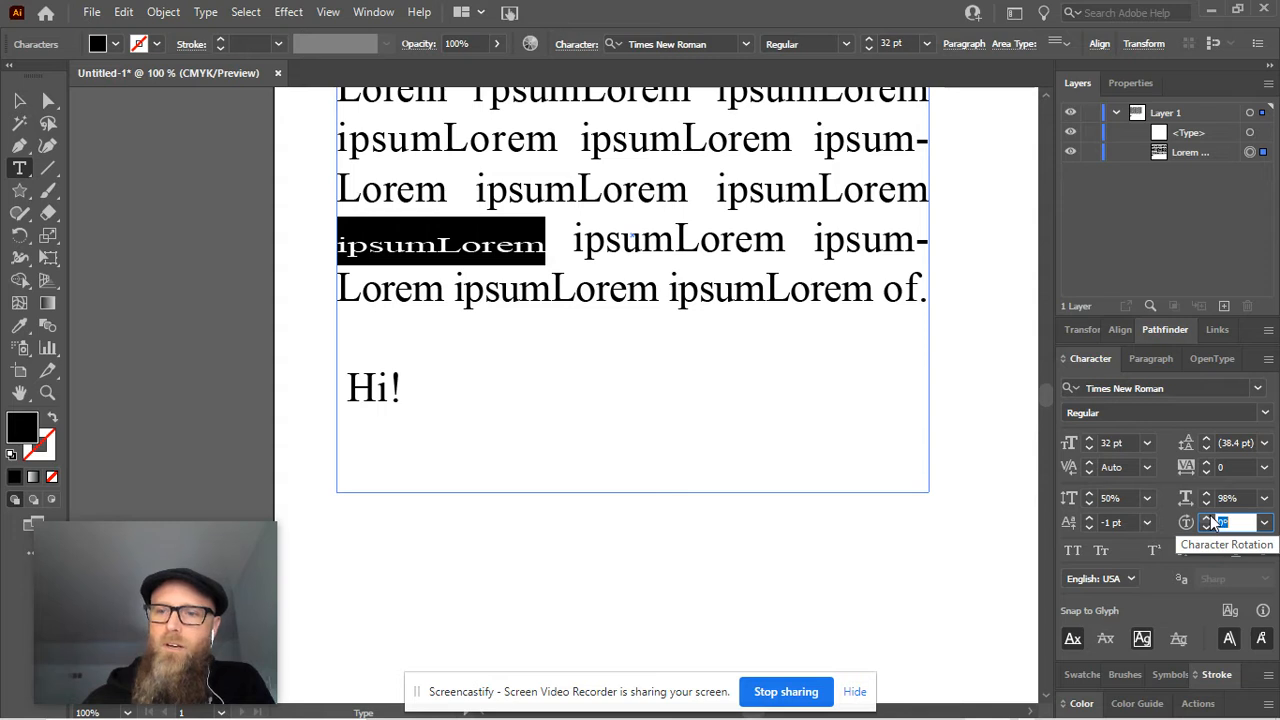
pyautogui.moveTo(1210, 517); pyautogui.dragTo(1204, 514)
pyautogui.write('0')
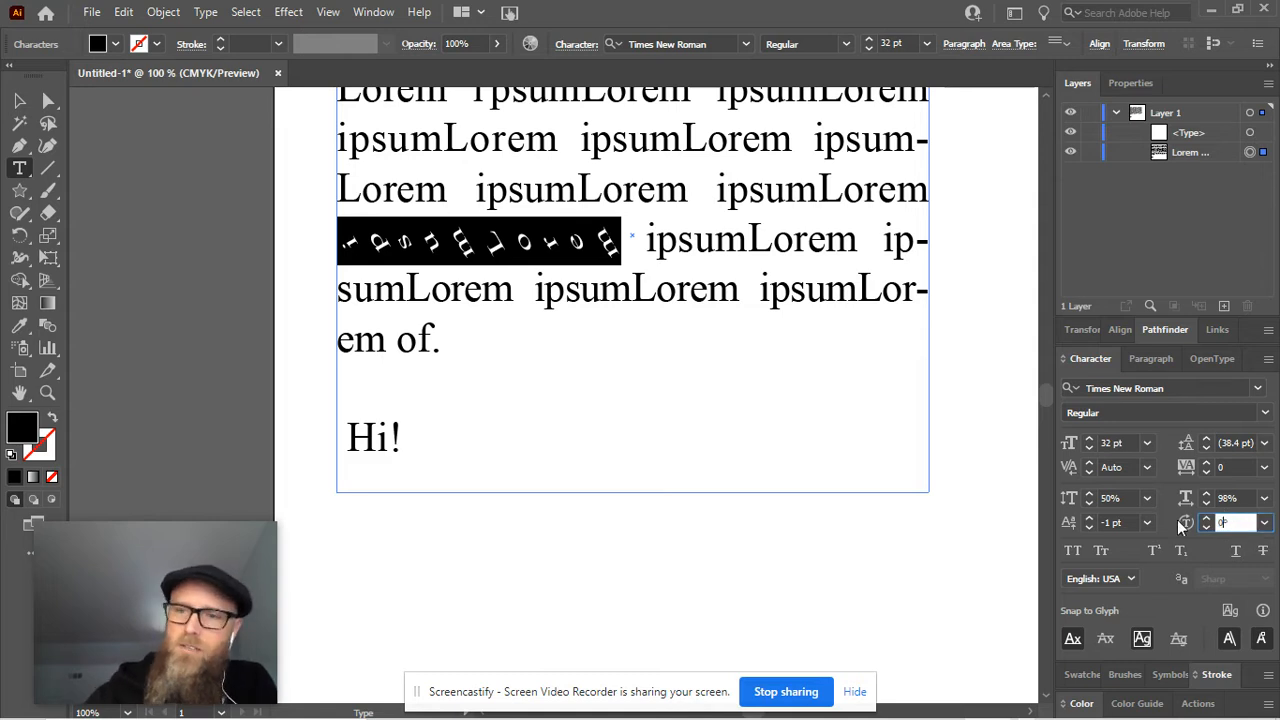
pyautogui.press('Return')
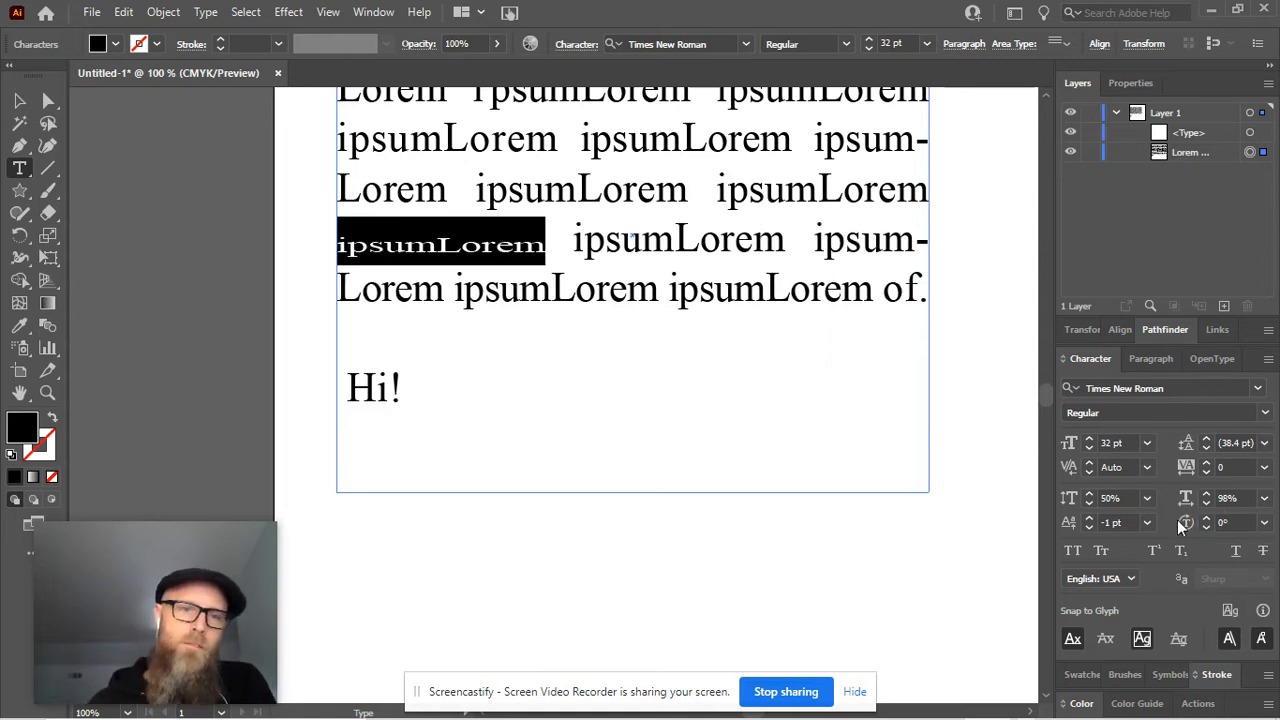
# Try All Caps with the sample text "ashdfasf" after "Hi!" and delete that text again
pyautogui.click(553, 392)
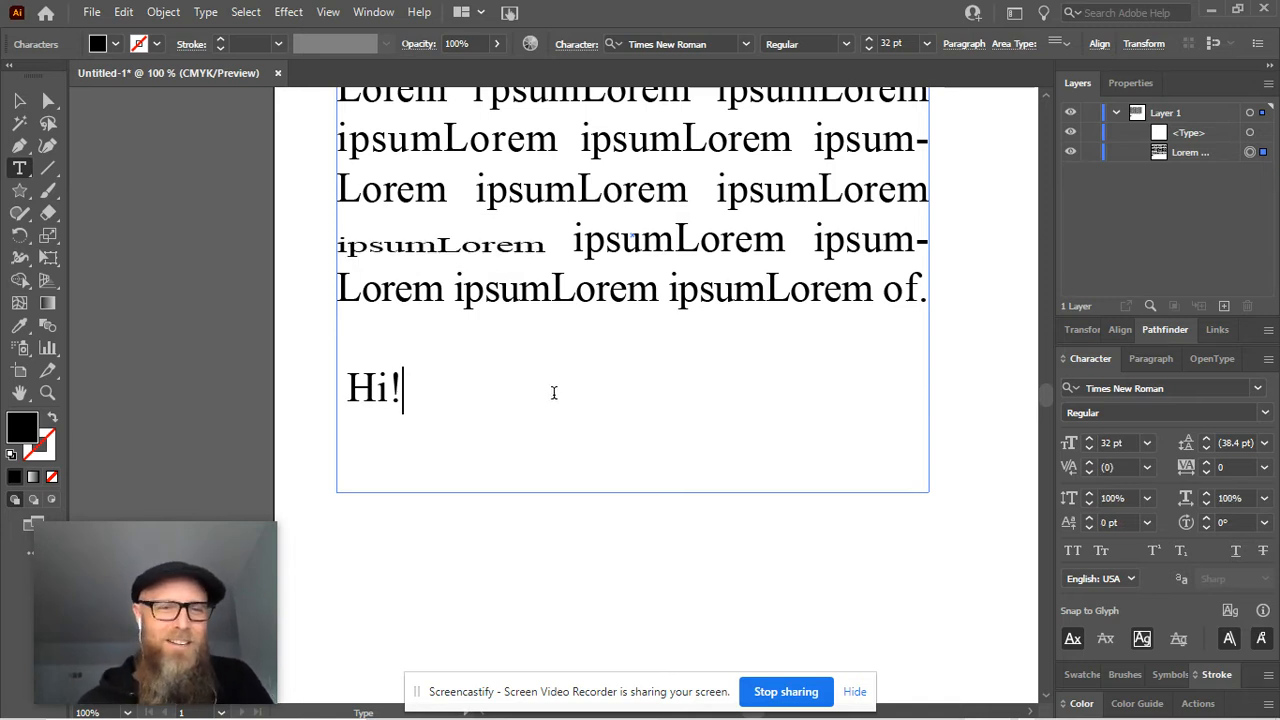
pyautogui.click(1073, 551)
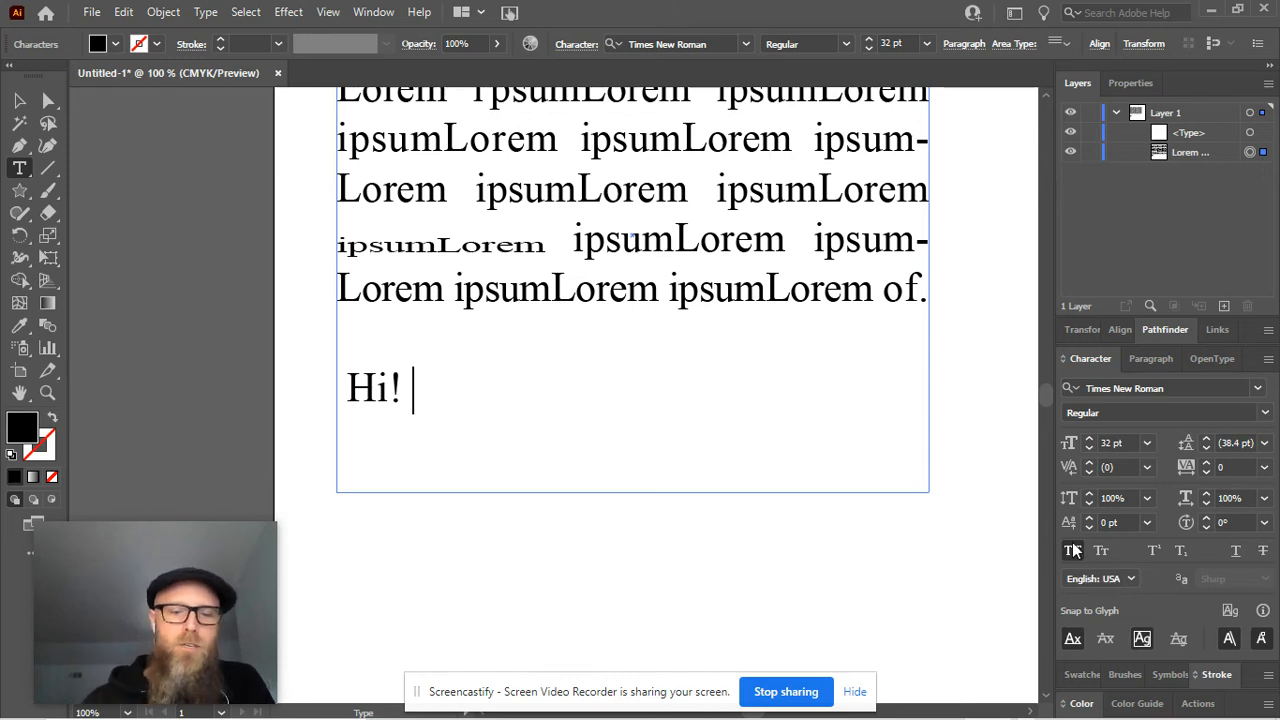
pyautogui.write('ashdfasf')
pyautogui.press('BackSpace')
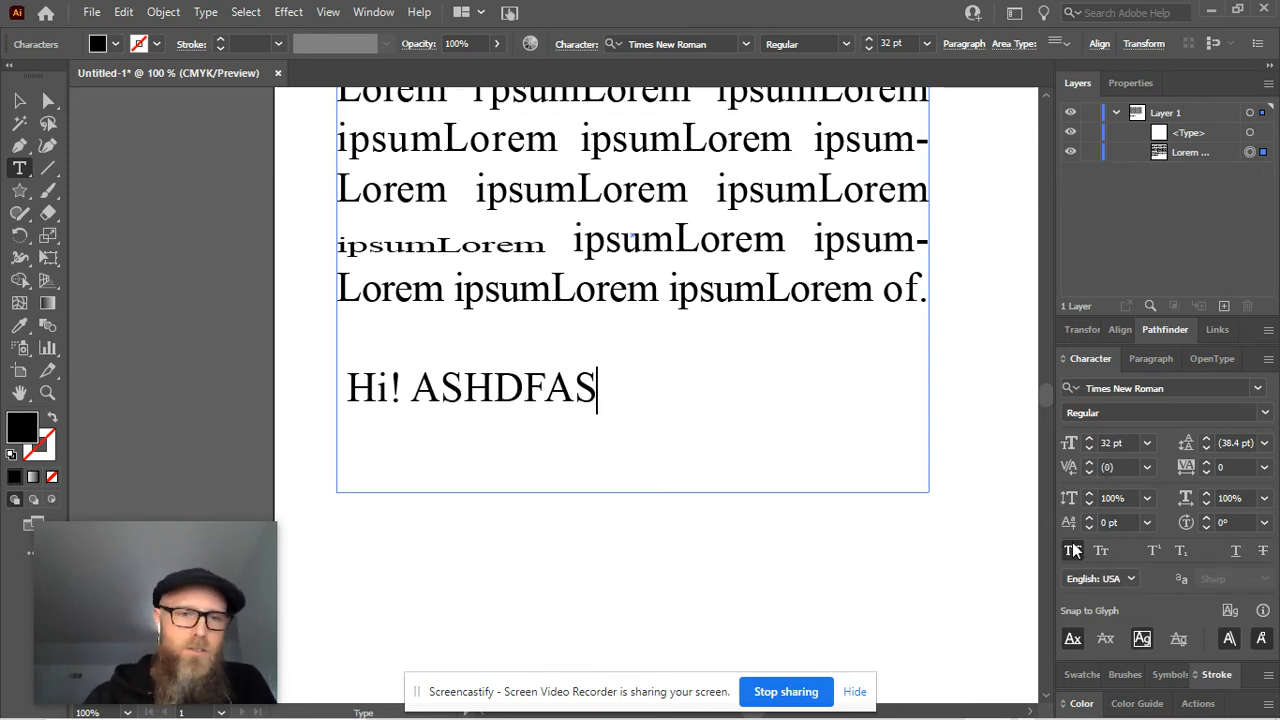
pyautogui.press('BackSpace')
pyautogui.press('BackSpace')
pyautogui.press('BackSpace')
pyautogui.press('BackSpace')
pyautogui.press('BackSpace')
pyautogui.press('BackSpace')
pyautogui.press('BackSpace')
pyautogui.press('BackSpace')
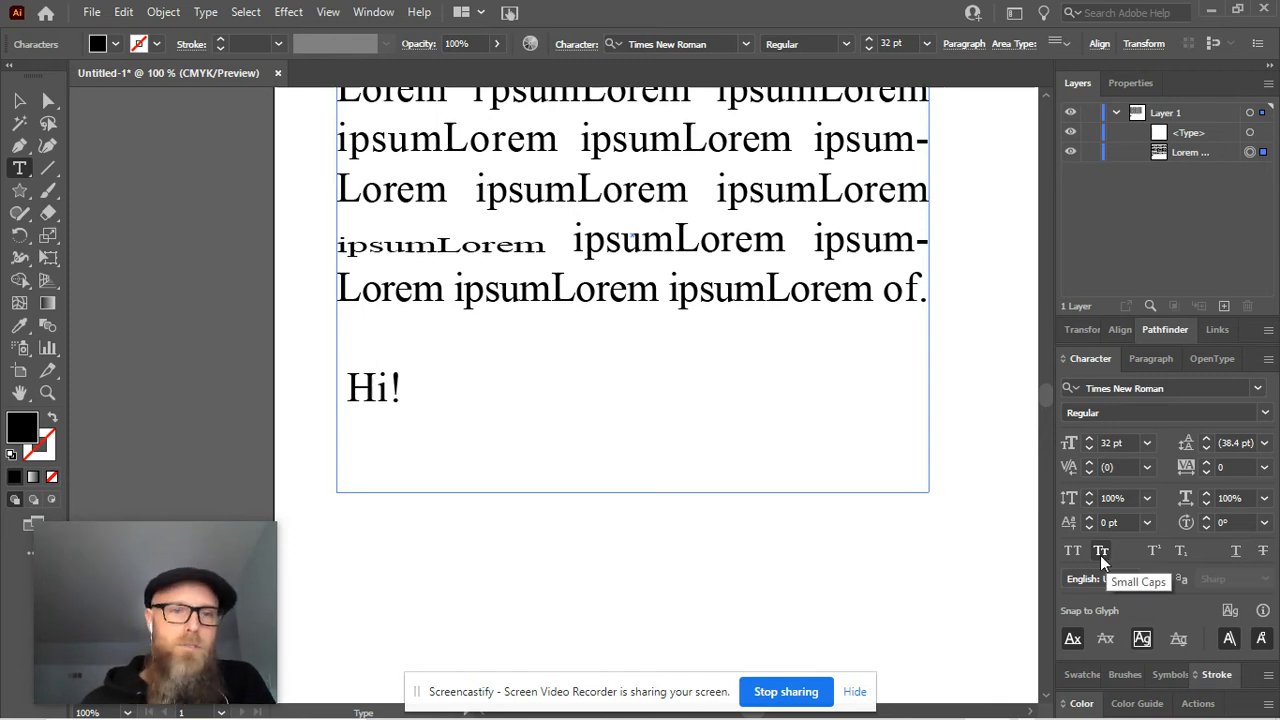
# Replace "Hi!" with the sentence "The FBI and CIA showed up at my house in the USA."
pyautogui.moveTo(463, 388); pyautogui.dragTo(317, 404)
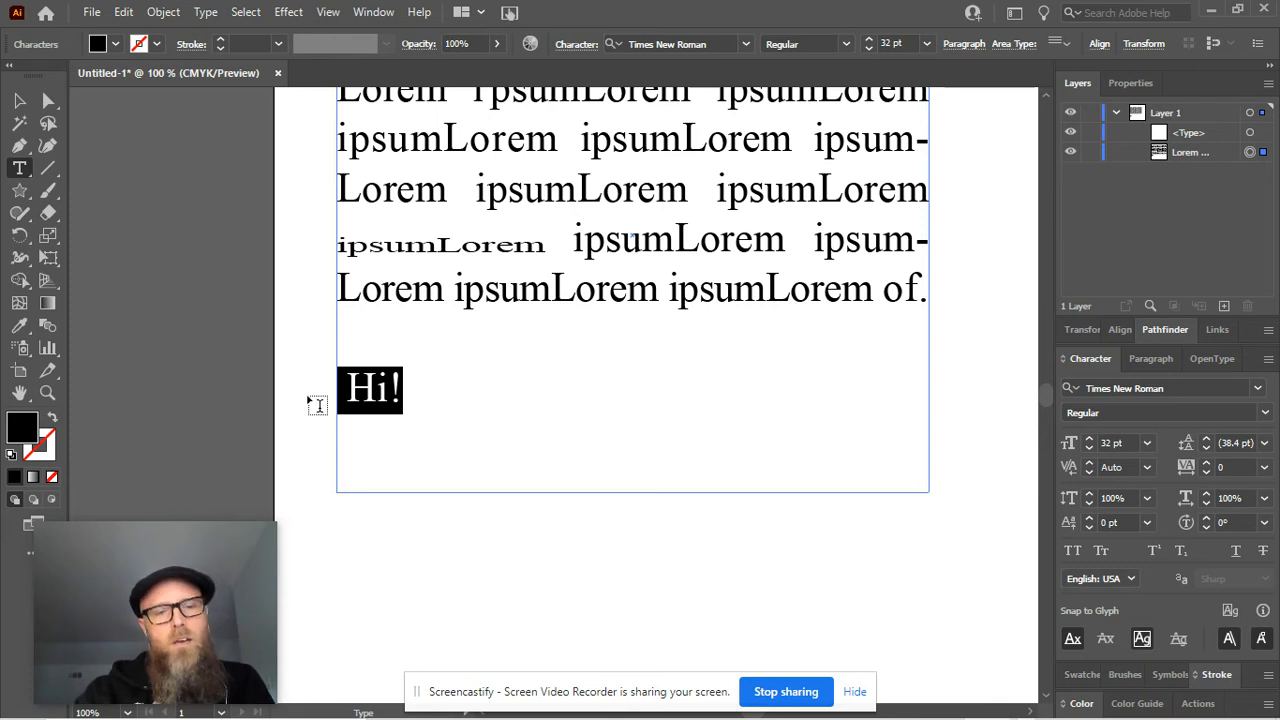
pyautogui.write('The FBI')
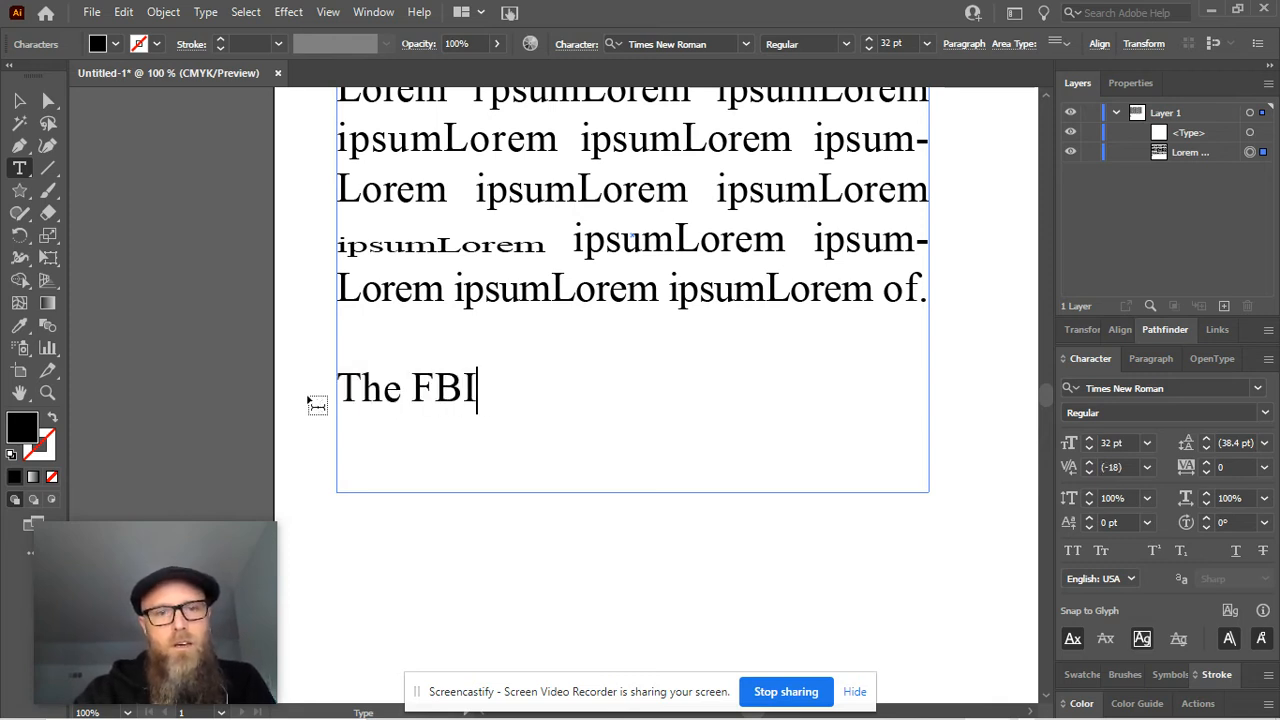
pyautogui.write(' and CIA ')
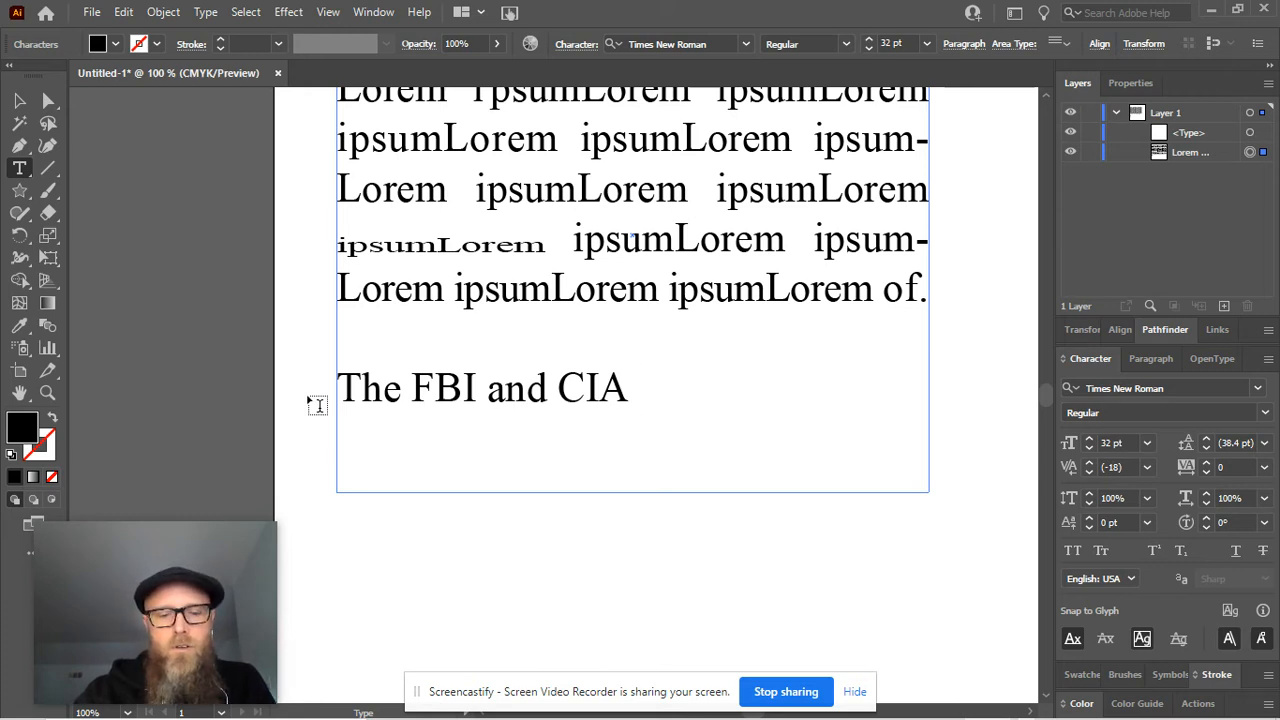
pyautogui.write('showed up')
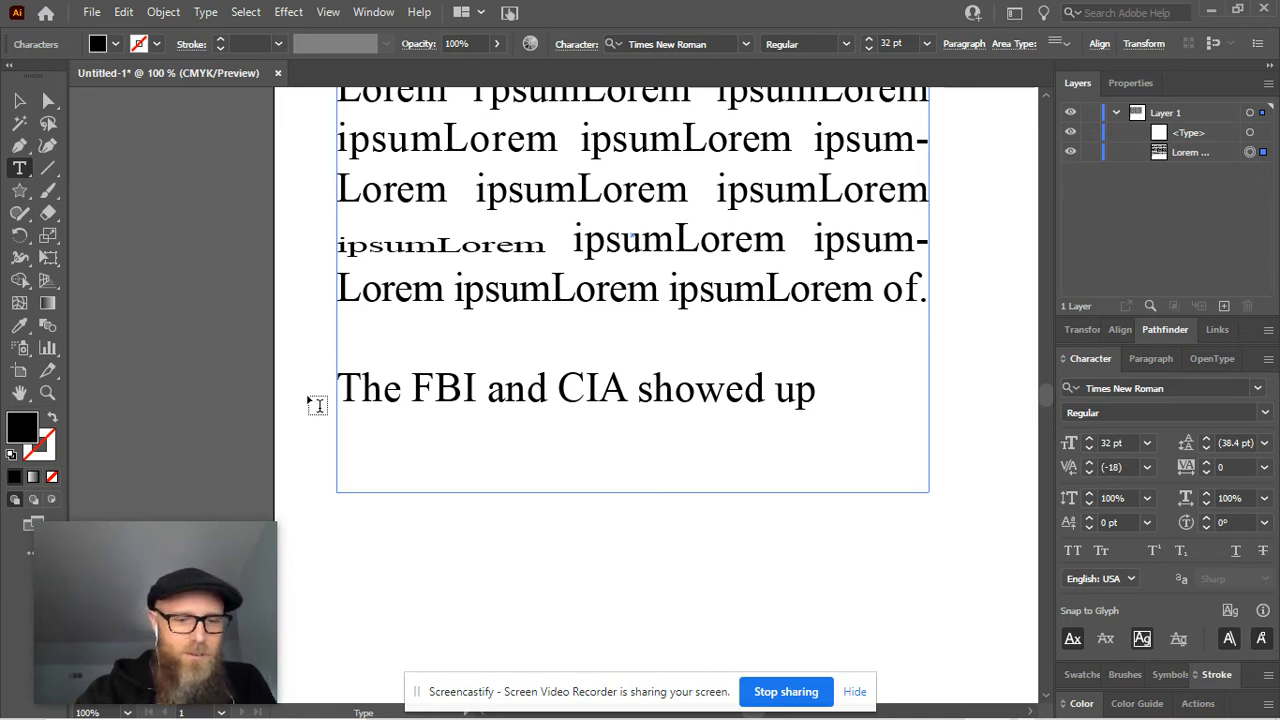
pyautogui.write('at my ')
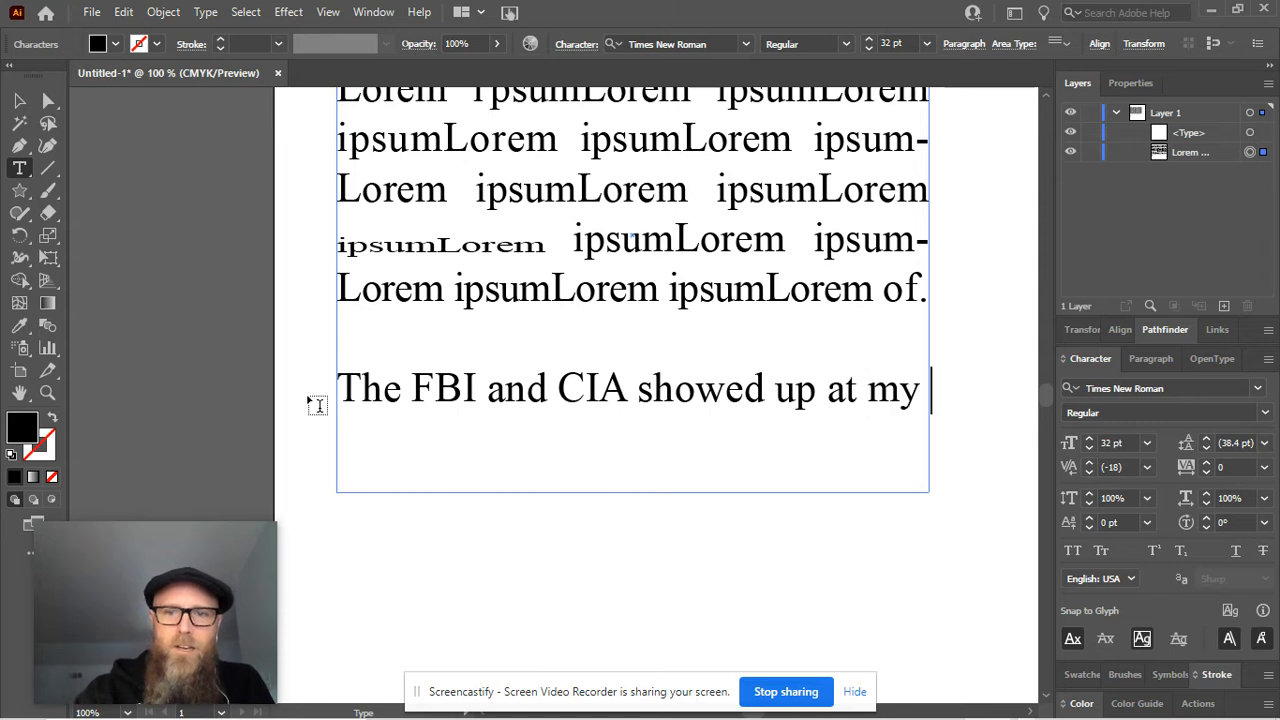
pyautogui.write('house in the U')
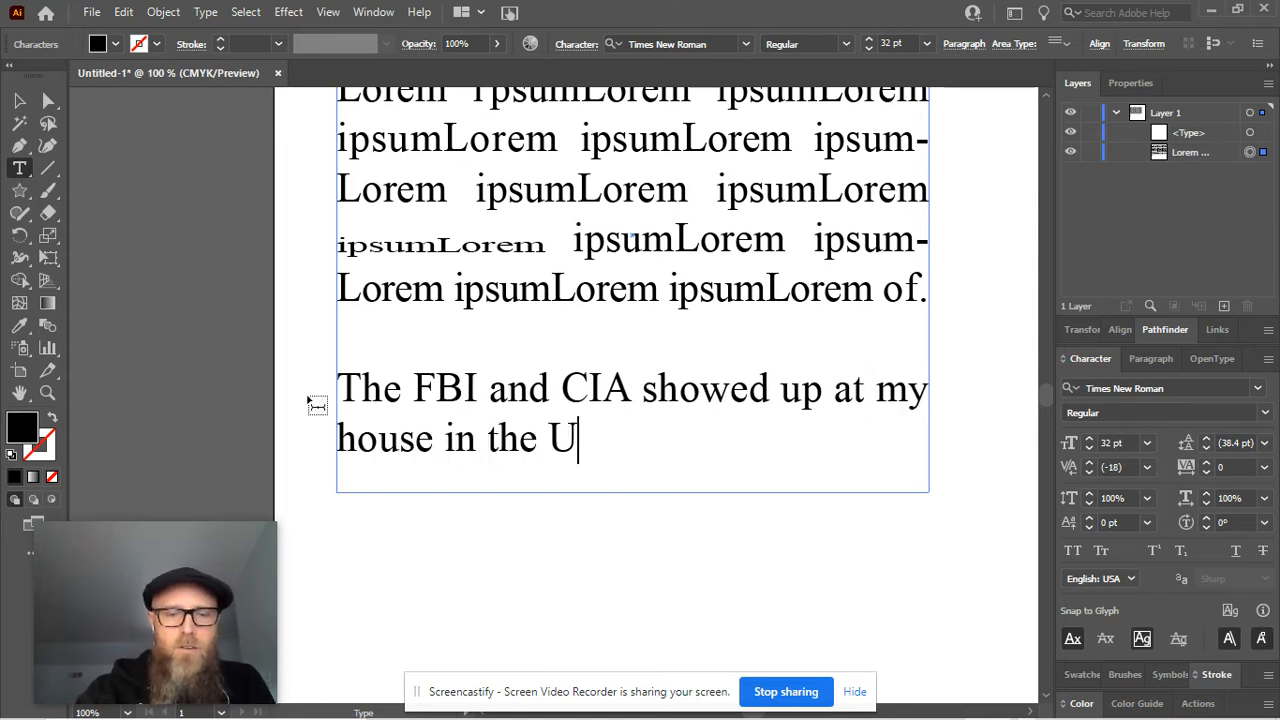
pyautogui.write('SA.')
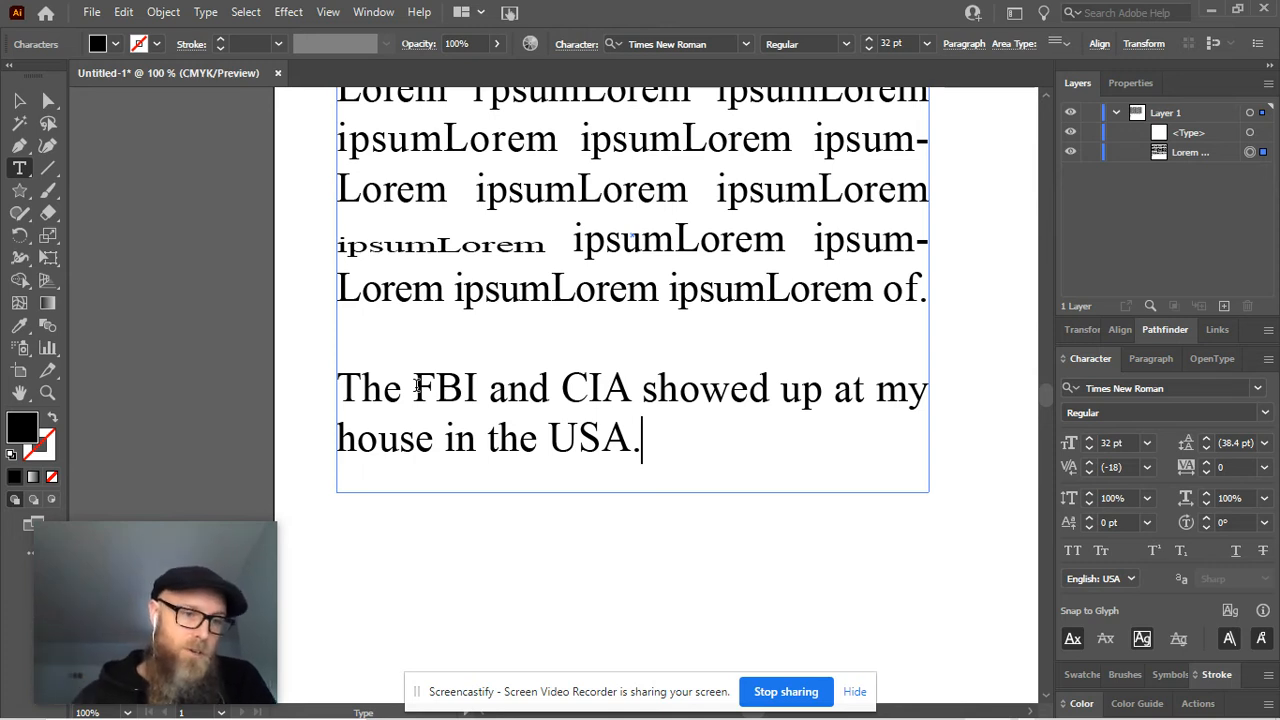
# Replace "FBI" in the sentence below the Lorem ipsum text with "FBI" in Small Caps
pyautogui.moveTo(414, 388); pyautogui.dragTo(478, 388)
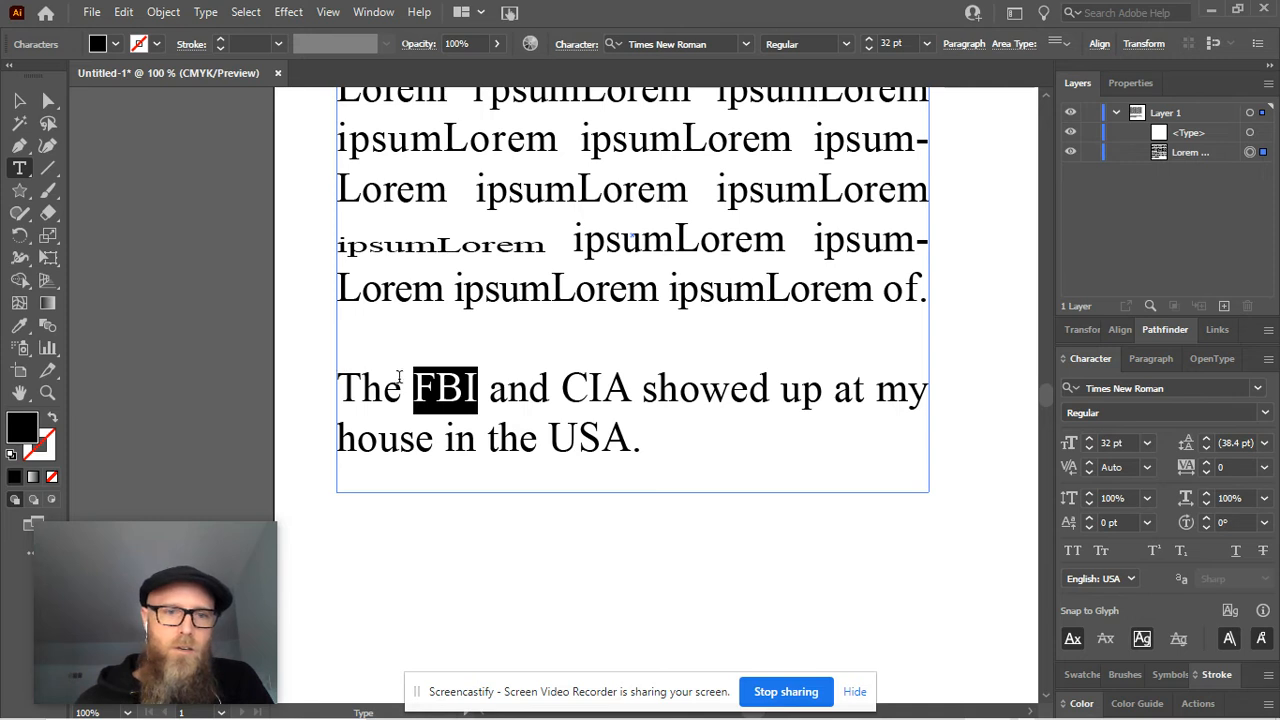
pyautogui.click(413, 388)
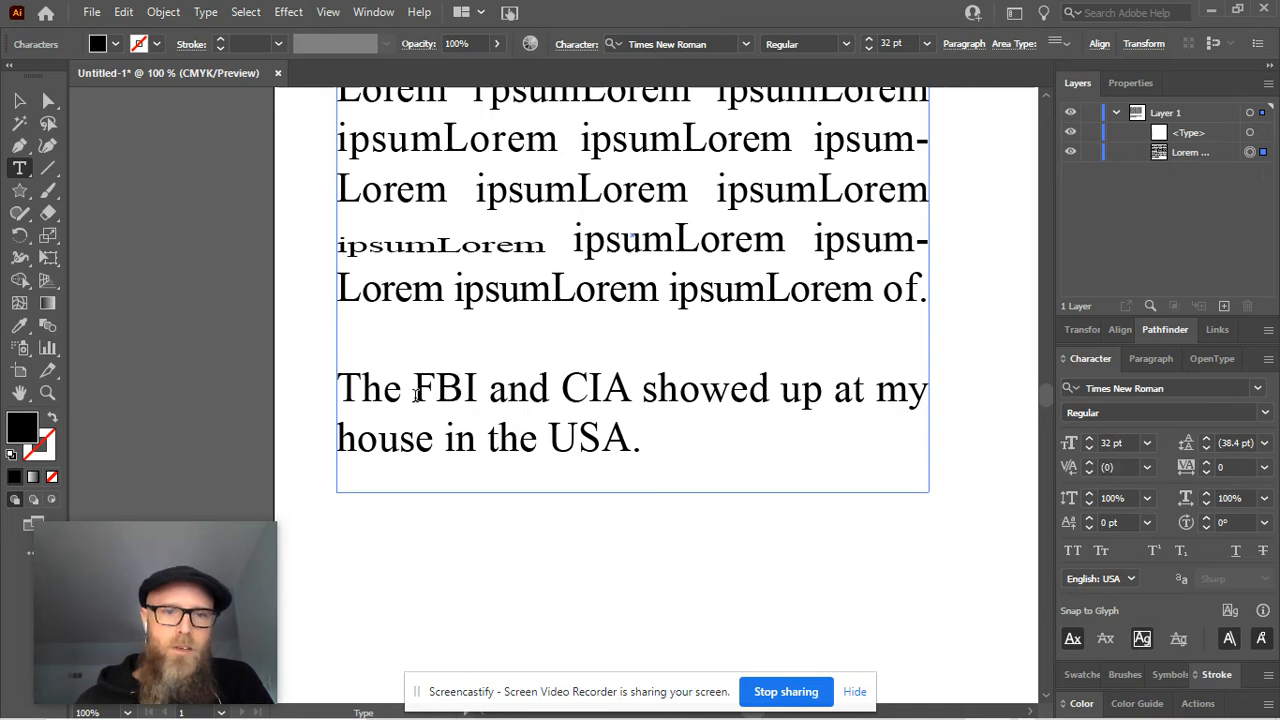
pyautogui.click(1100, 551)
pyautogui.write('FBI')
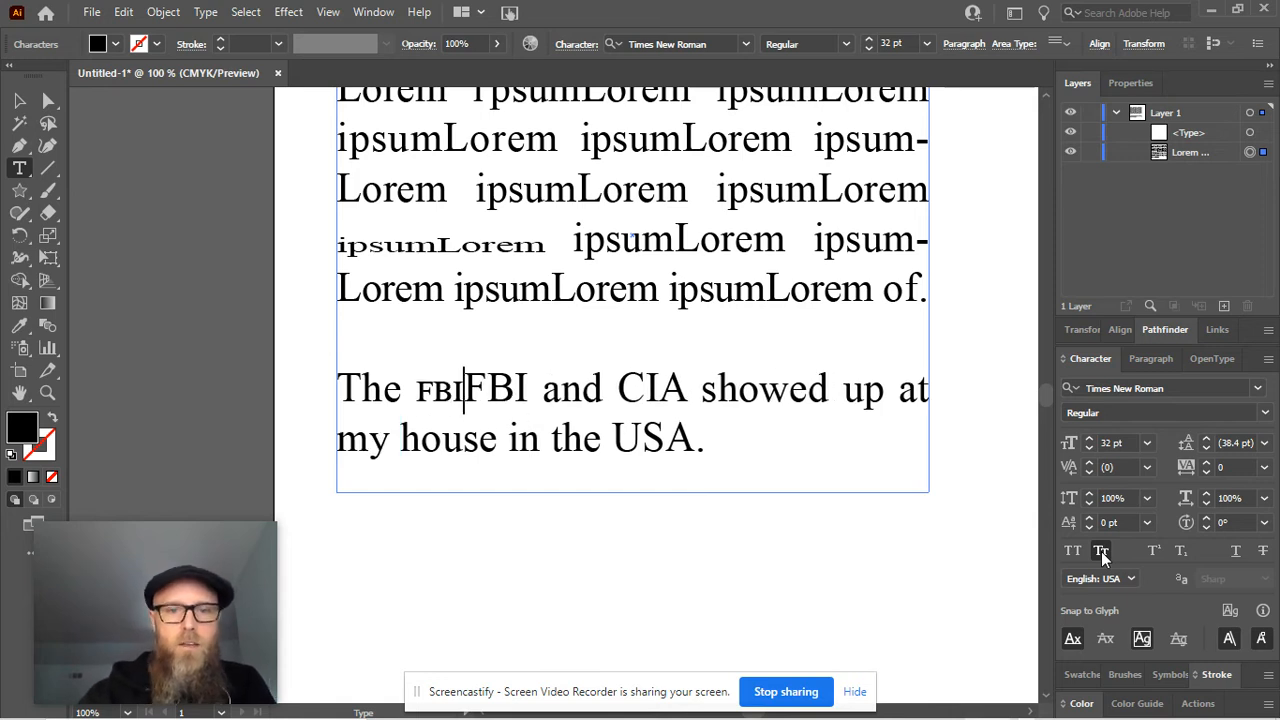
pyautogui.press('Delete')
pyautogui.press('Delete')
pyautogui.press('Delete')
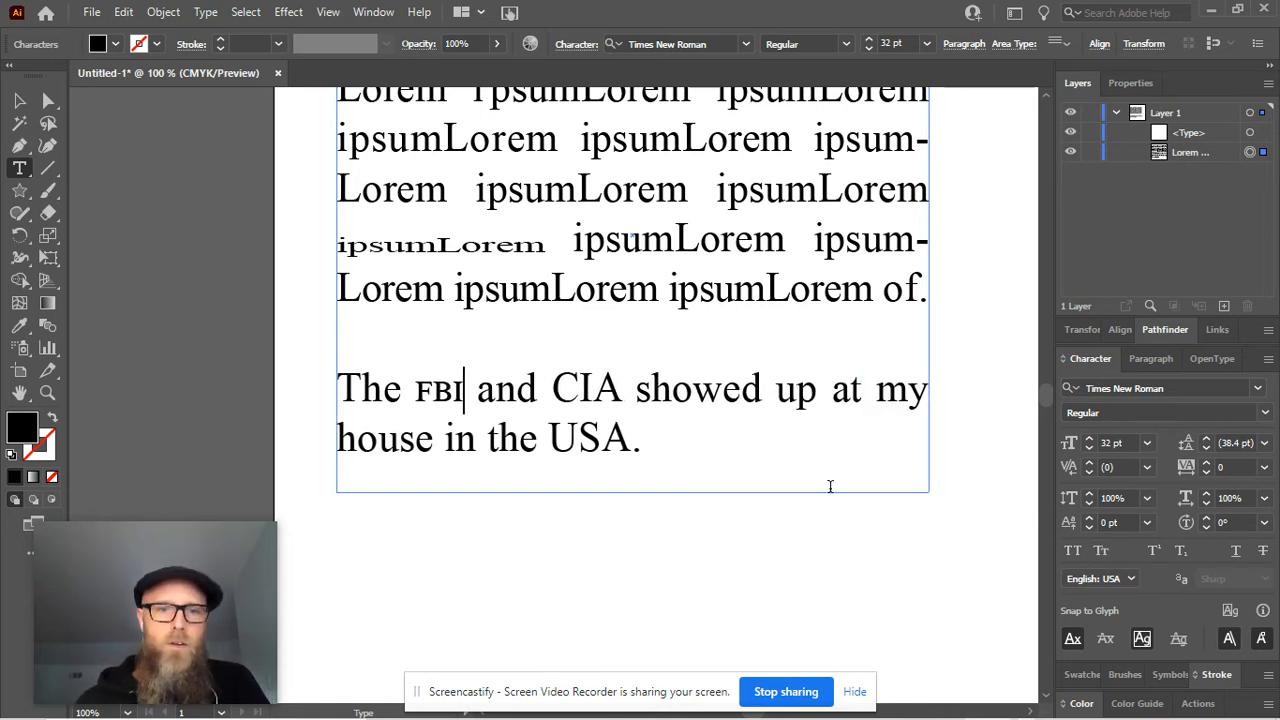
# Insert "cia" in Small Caps directly before the full-size "CIA" in the sentence
pyautogui.click(553, 389)
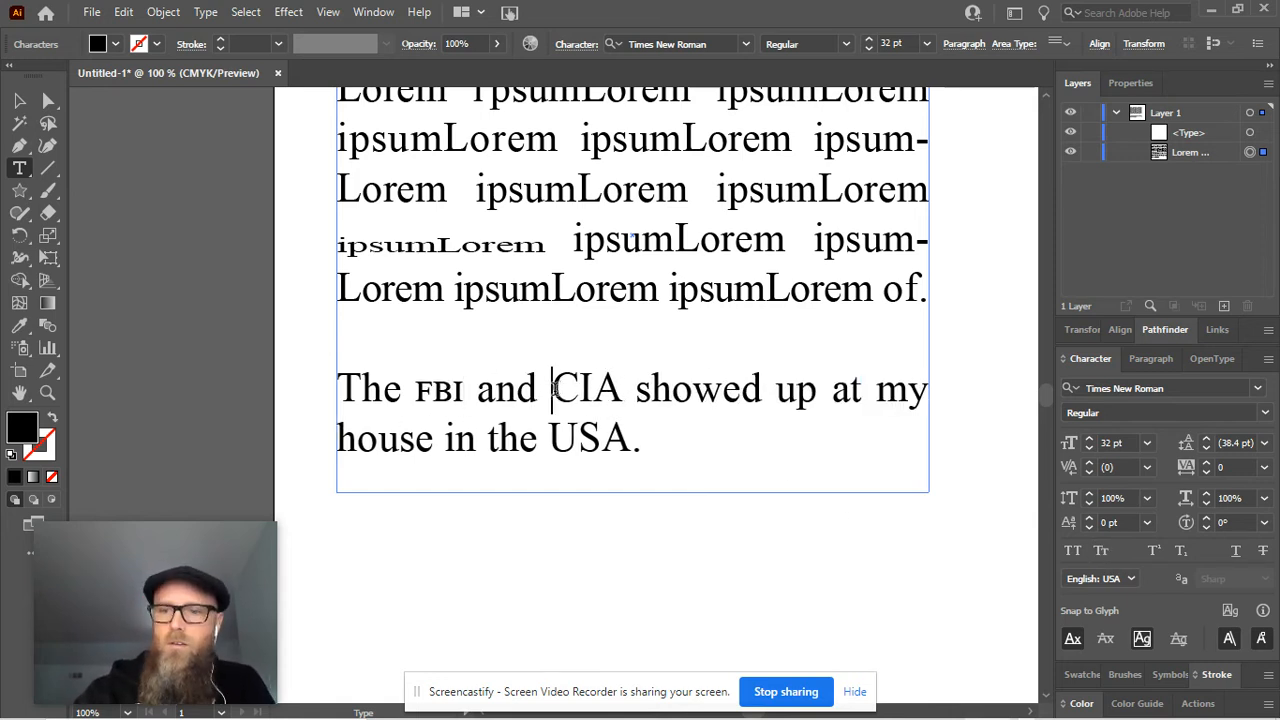
pyautogui.write('cia')
pyautogui.press('BackSpace')
pyautogui.press('BackSpace')
pyautogui.press('BackSpace')
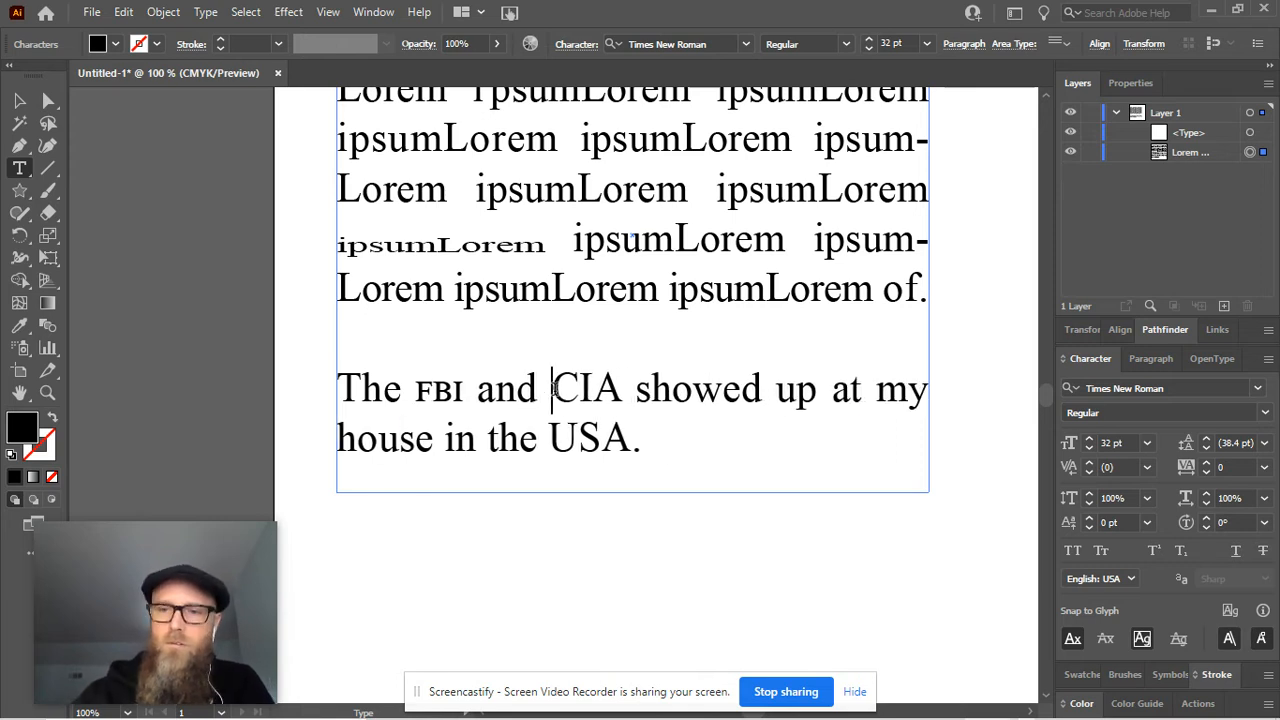
pyautogui.click(1101, 550)
pyautogui.write('cia')
# Replace "USA" at the end of the sentence with "usa" in Small Caps
pyautogui.click(620, 418)
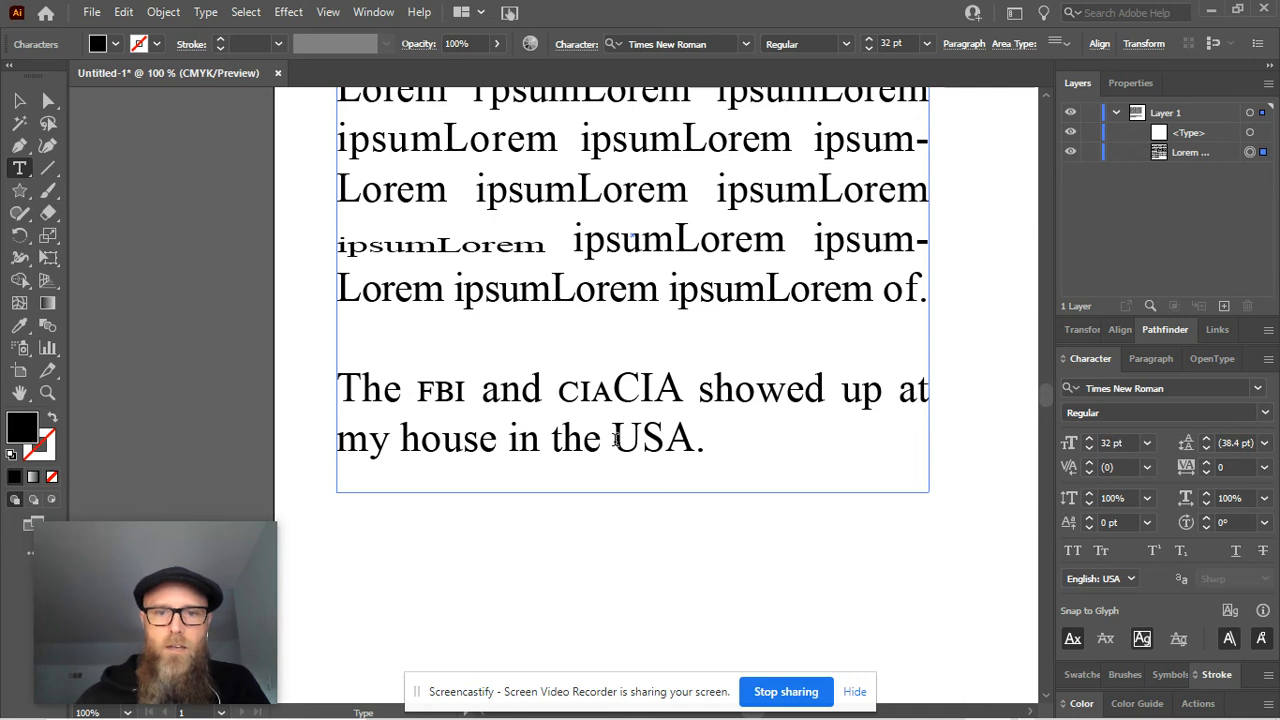
pyautogui.click(1101, 550)
pyautogui.write('usa')
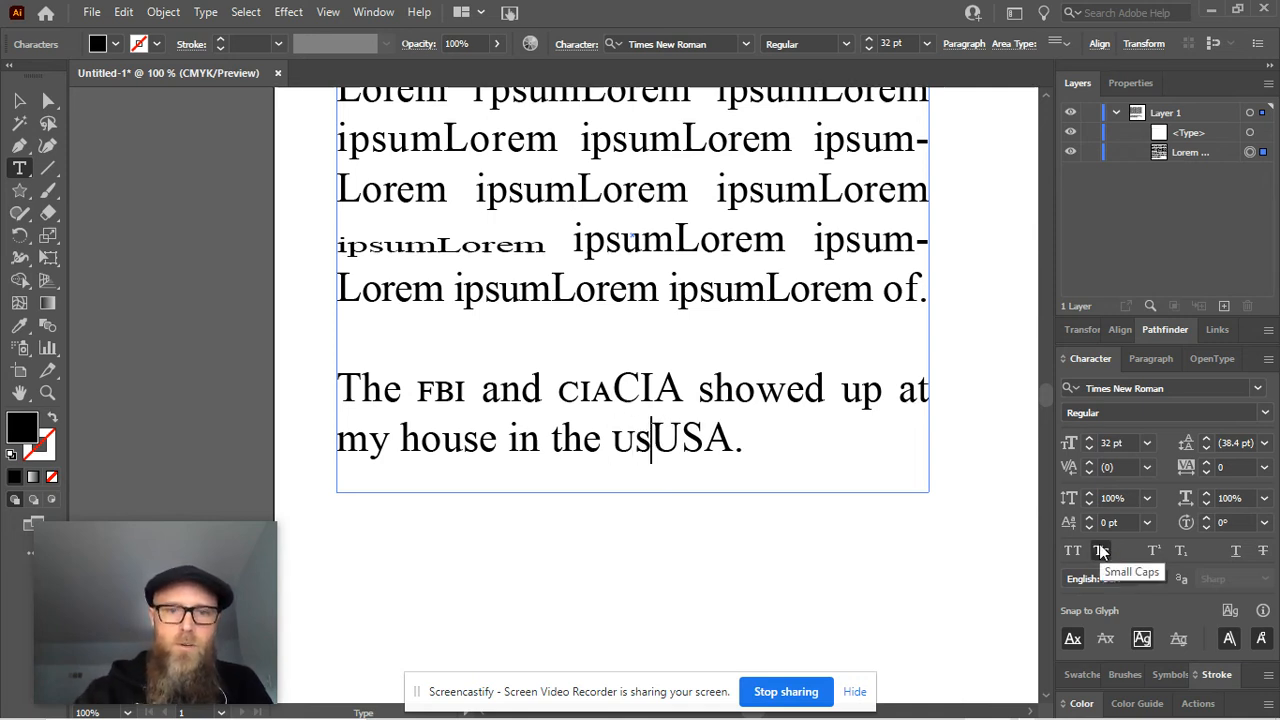
pyautogui.press('Delete')
pyautogui.press('Delete')
pyautogui.press('Delete')
# Delete the full-size "CIA" that follows the small-caps version in the sentence
pyautogui.press('Up')
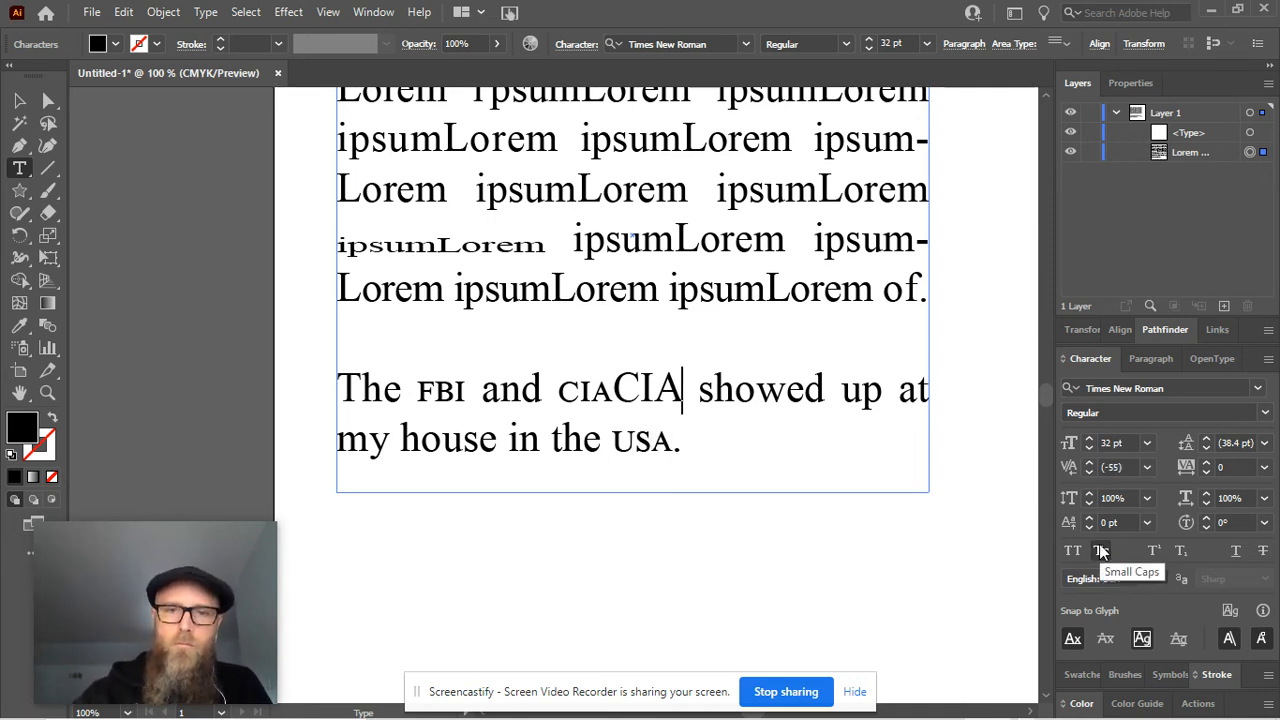
pyautogui.press('BackSpace')
pyautogui.press('BackSpace')
pyautogui.press('BackSpace')
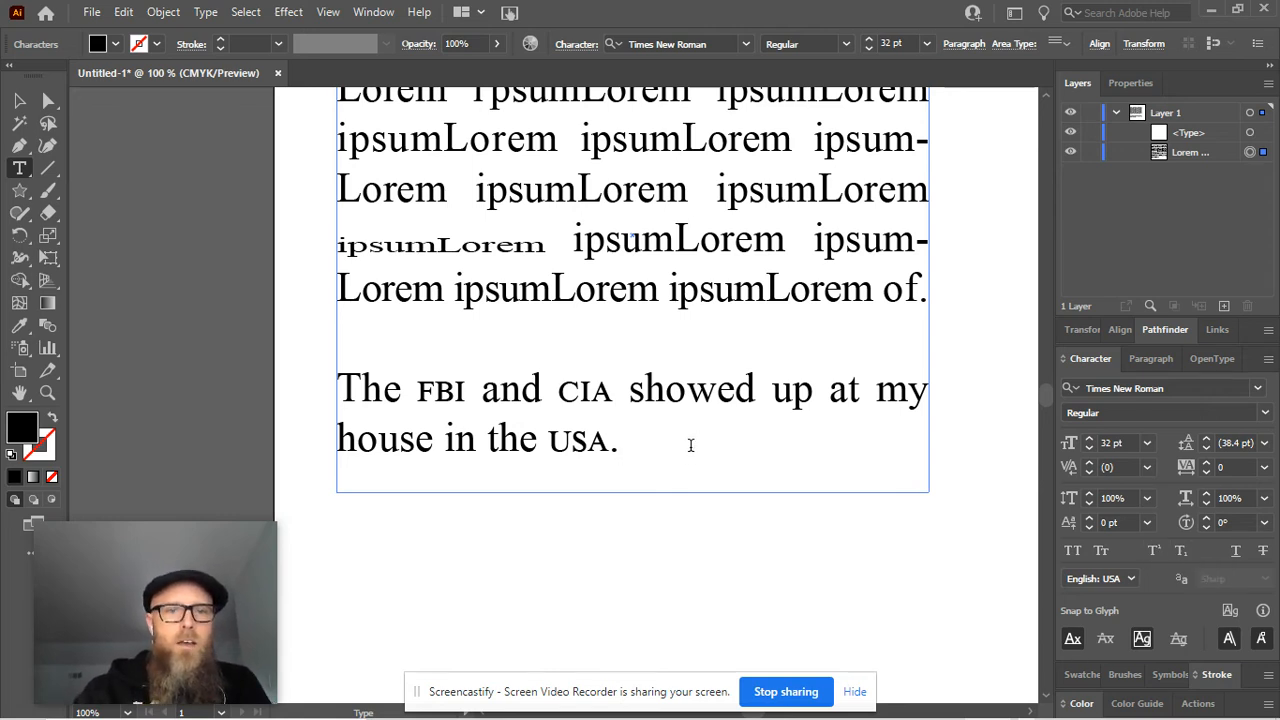
# Start a second sentence after "USA." with the text "They love to drink"
pyautogui.write('They loves')
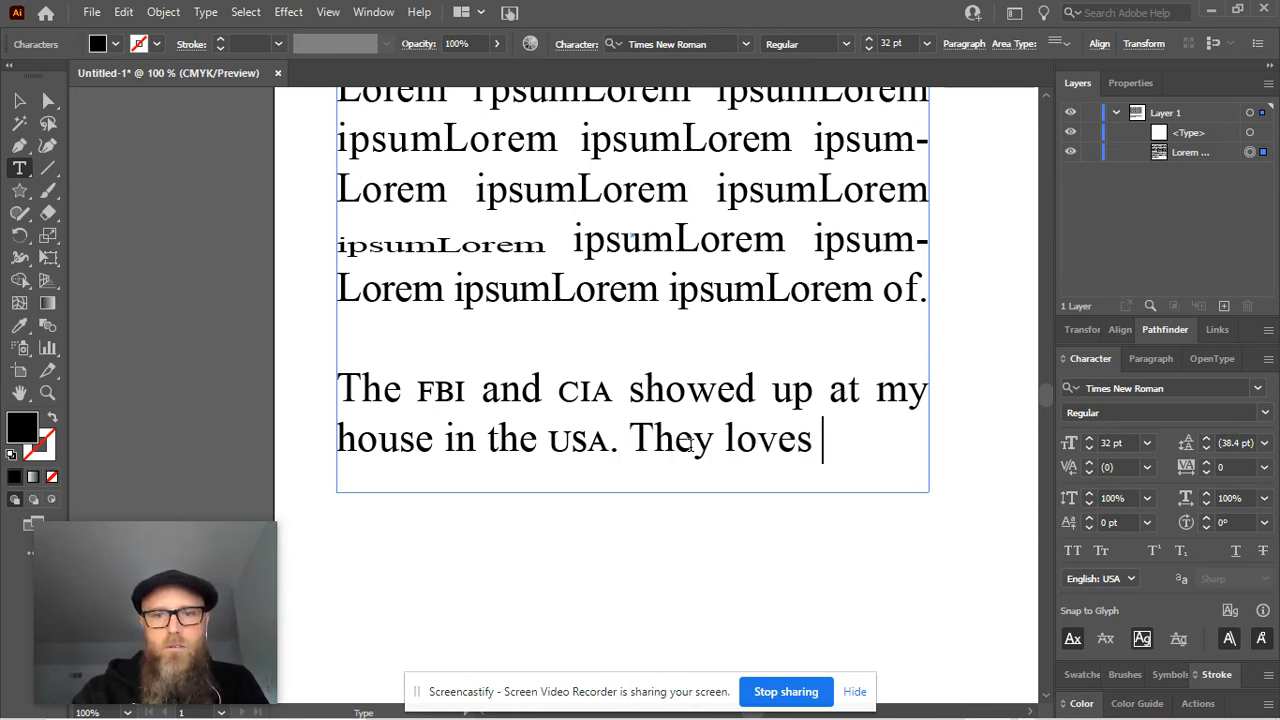
pyautogui.press('BackSpace')
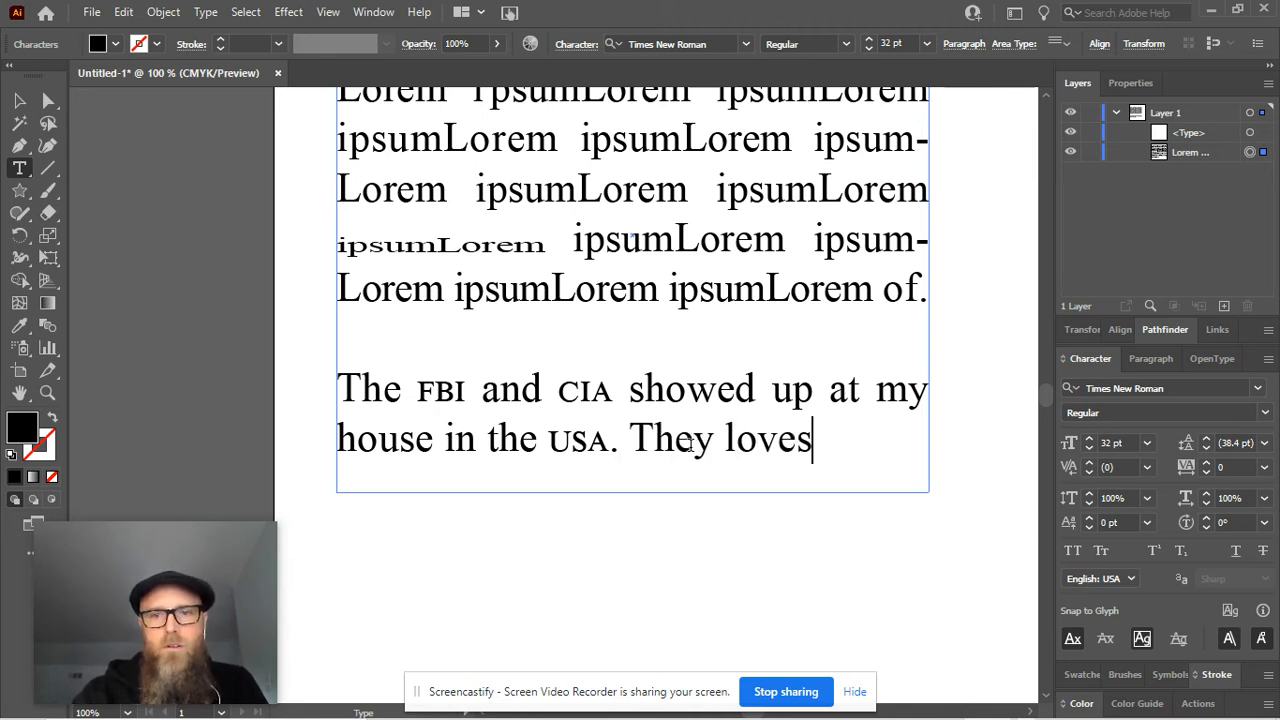
pyautogui.press('BackSpace')
pyautogui.write('d')
pyautogui.press('BackSpace')
pyautogui.press('BackSpace')
pyautogui.write('to drink')
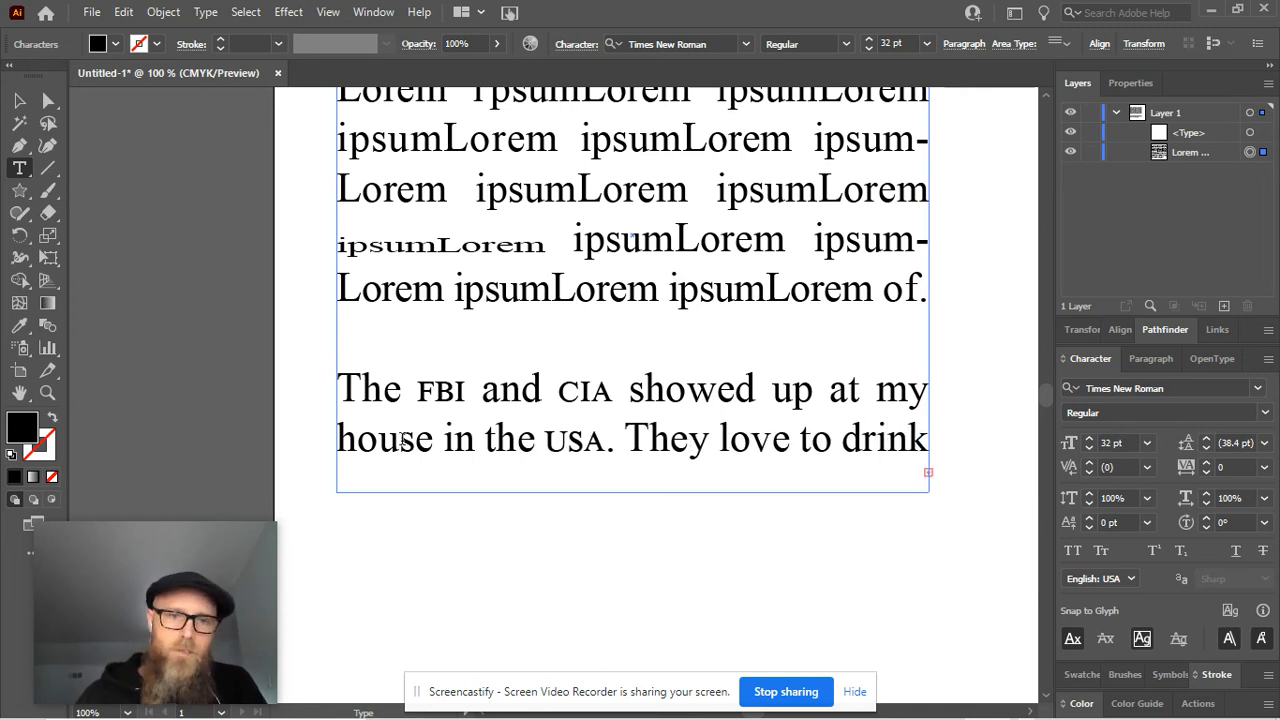
# Extend the text frame downward by about one line and finish the second sentence with "some H2O."
pyautogui.click(20, 100)
pyautogui.moveTo(632, 495); pyautogui.dragTo(631, 557)
pyautogui.click(553, 499)
pyautogui.doubleClick(434, 494)
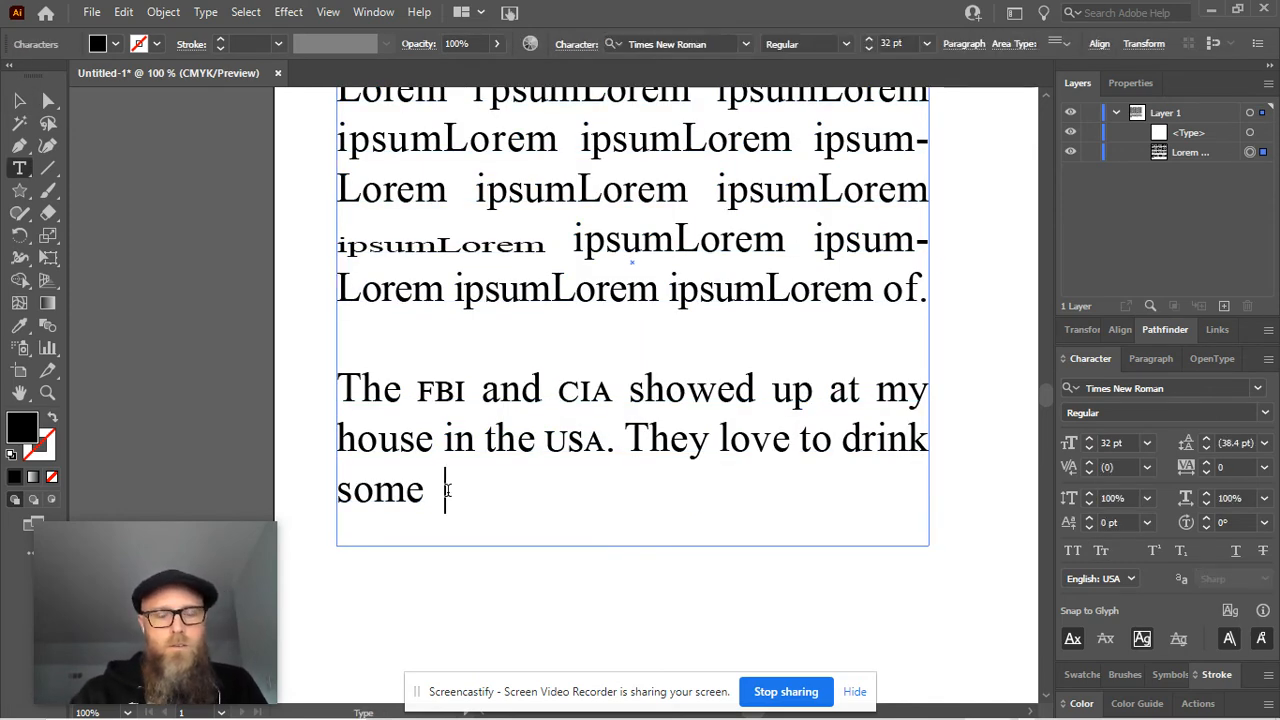
pyautogui.write('H2')
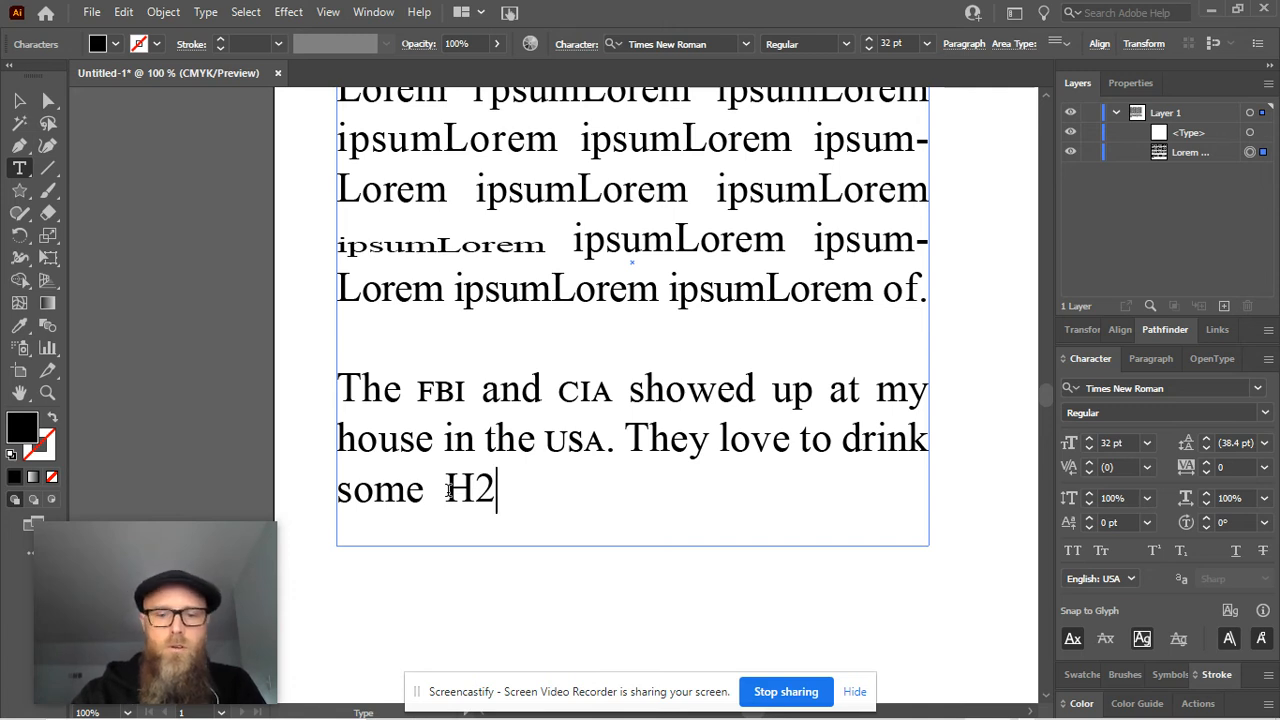
pyautogui.write('O.')
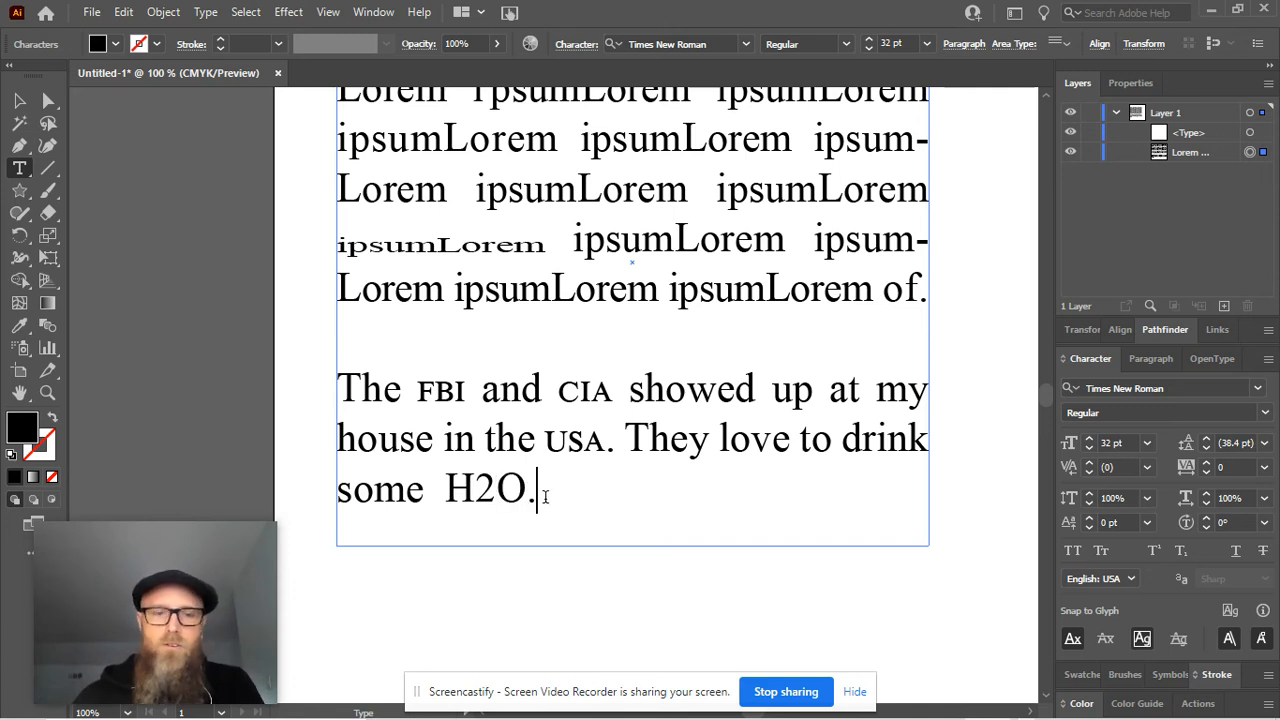
# Replace the full-size 2 in "H2O" with a superscript 2
pyautogui.moveTo(498, 491); pyautogui.dragTo(478, 492)
pyautogui.click(481, 492)
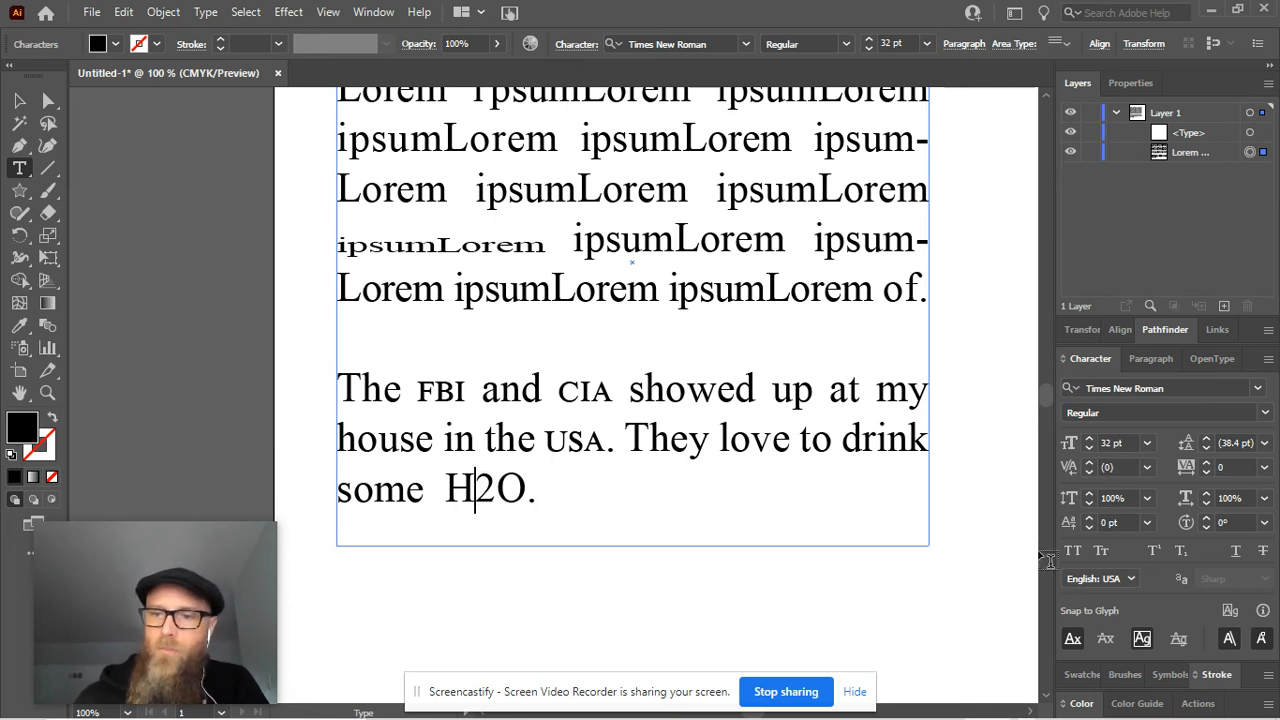
pyautogui.click(1153, 551)
pyautogui.write('2')
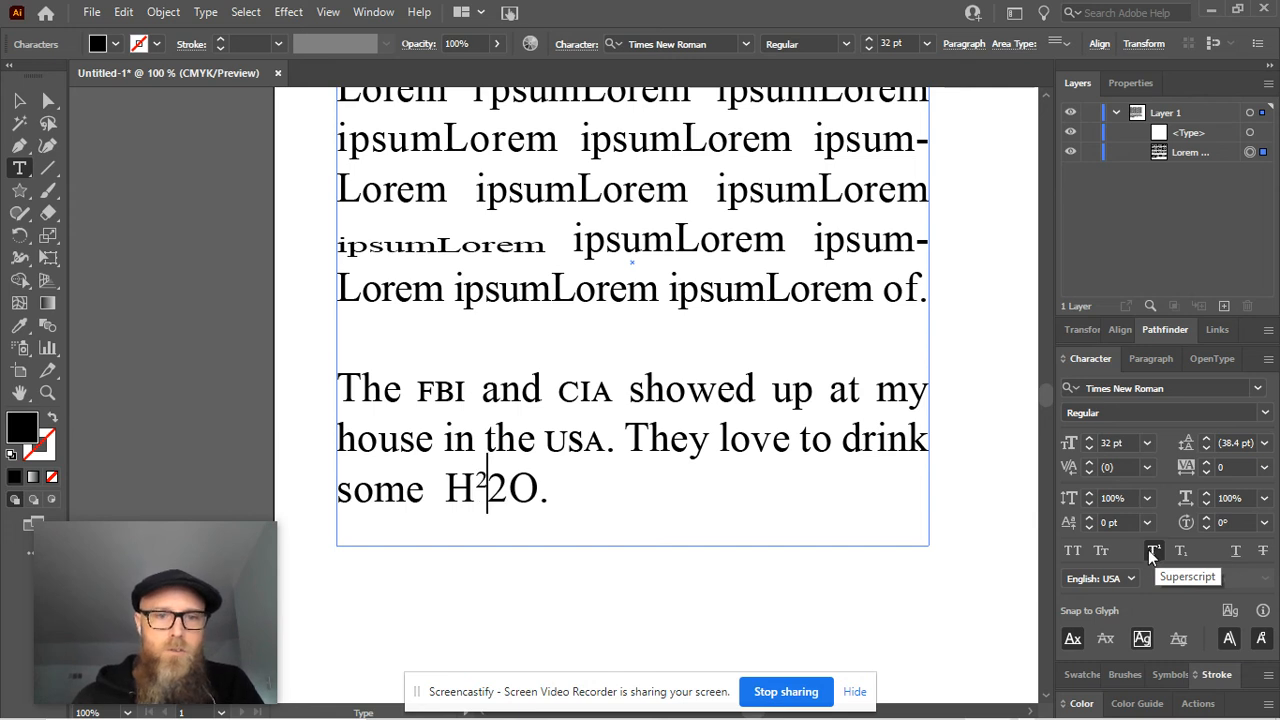
pyautogui.press('Delete')
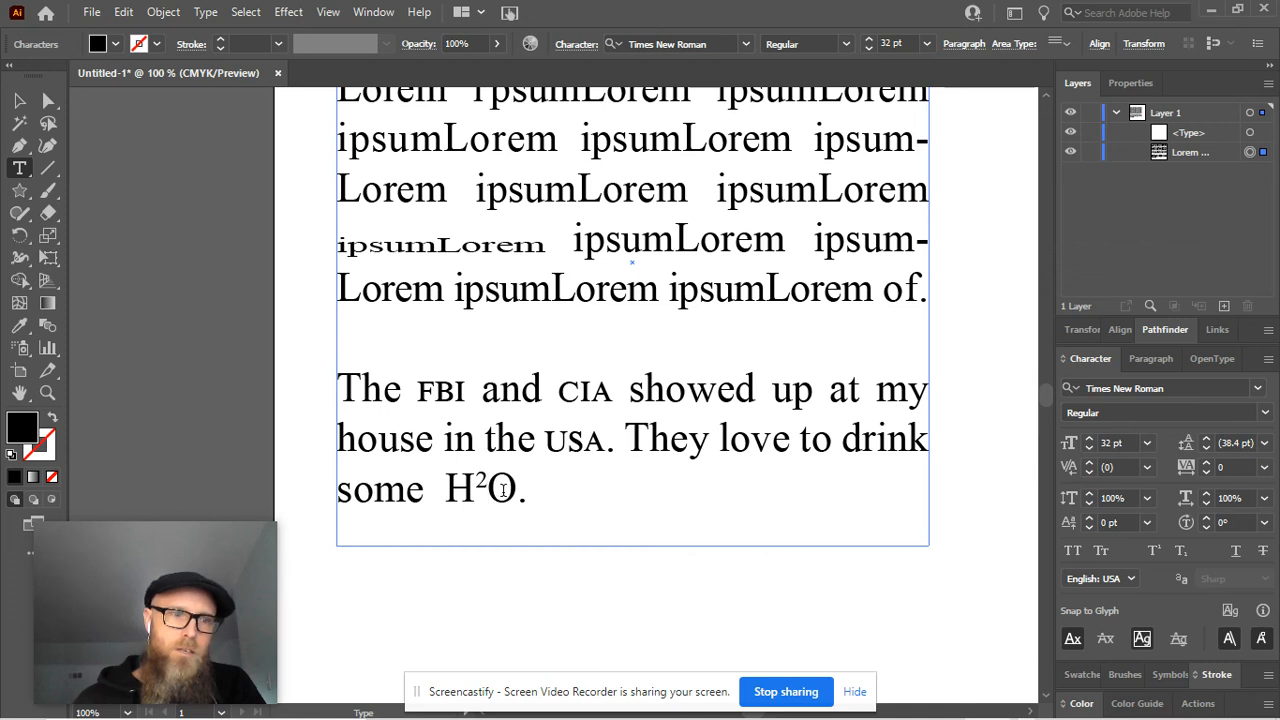
# Replace the superscript 2 in "H2O" with a subscript 2
pyautogui.press('BackSpace')
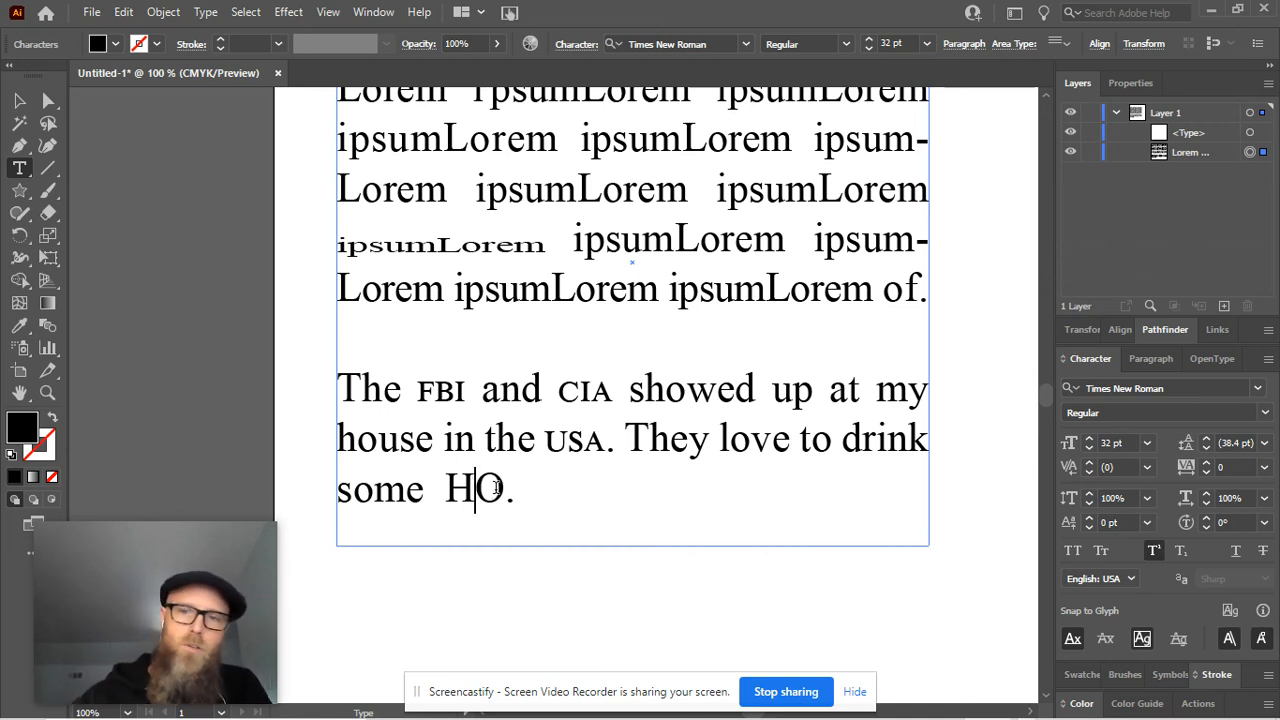
pyautogui.click(1181, 551)
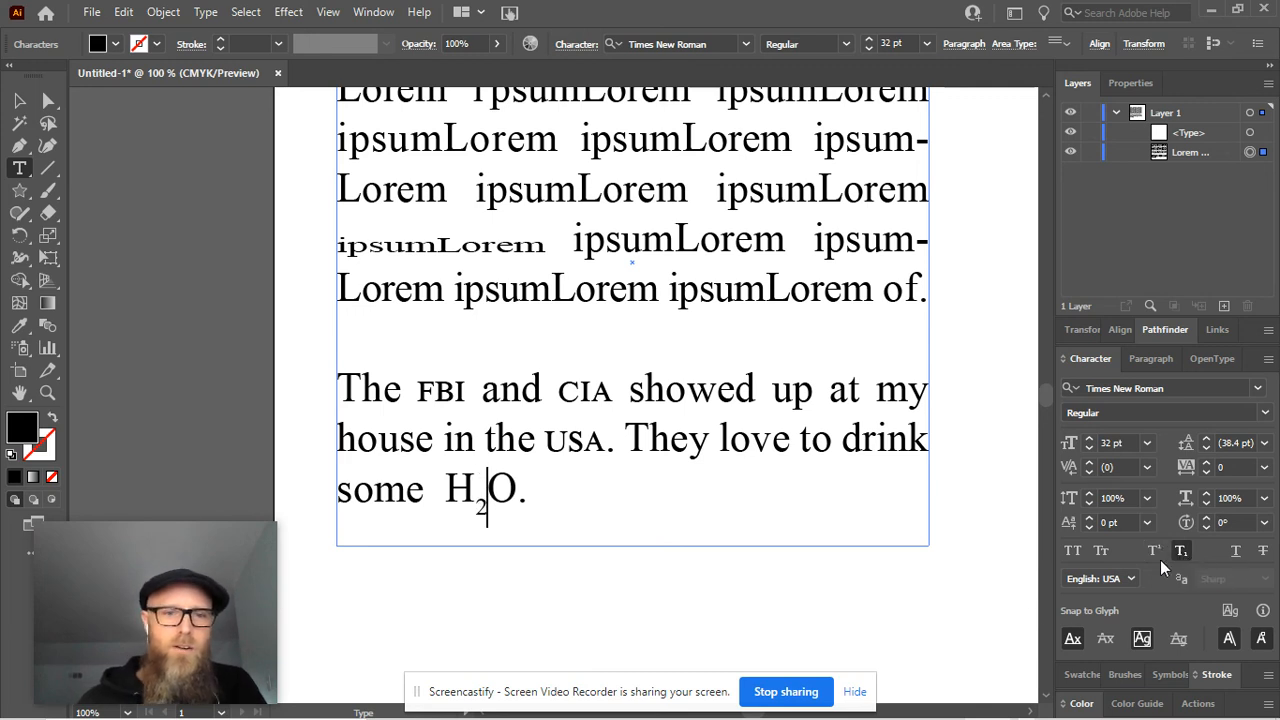
pyautogui.write('2')
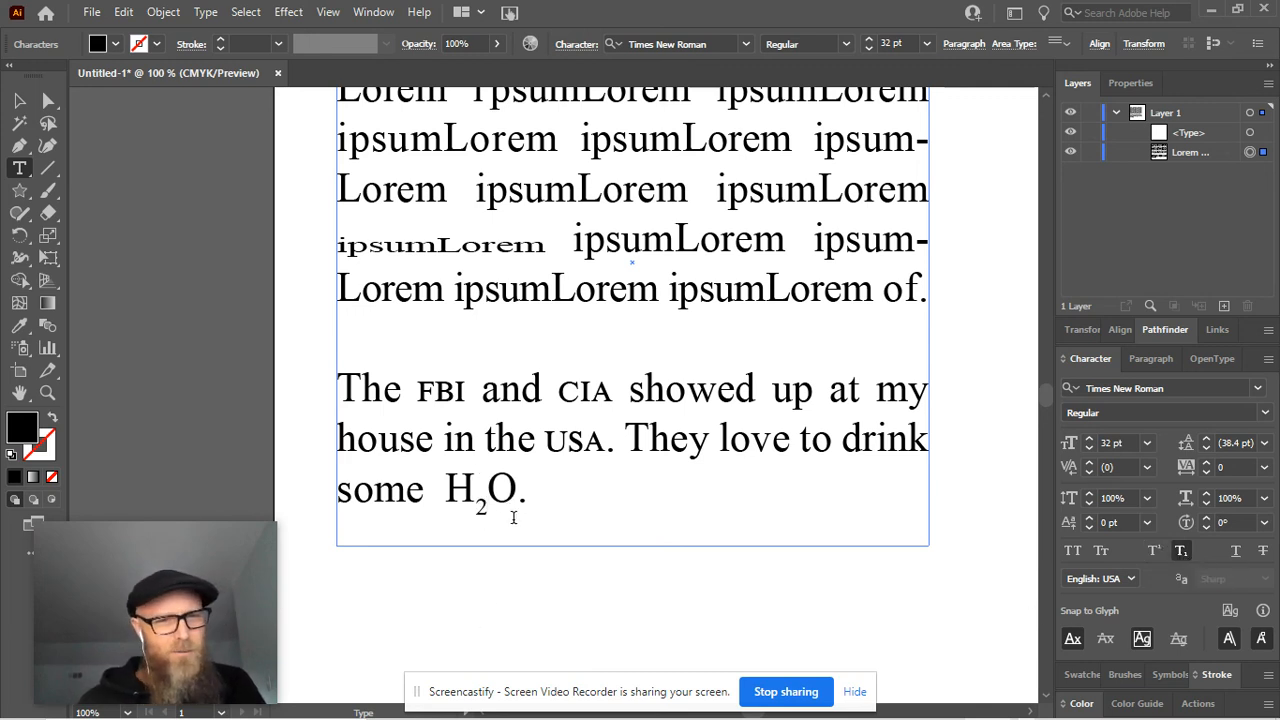
# Add a superscript "11" after the period that follows "H2O"
pyautogui.click(561, 488)
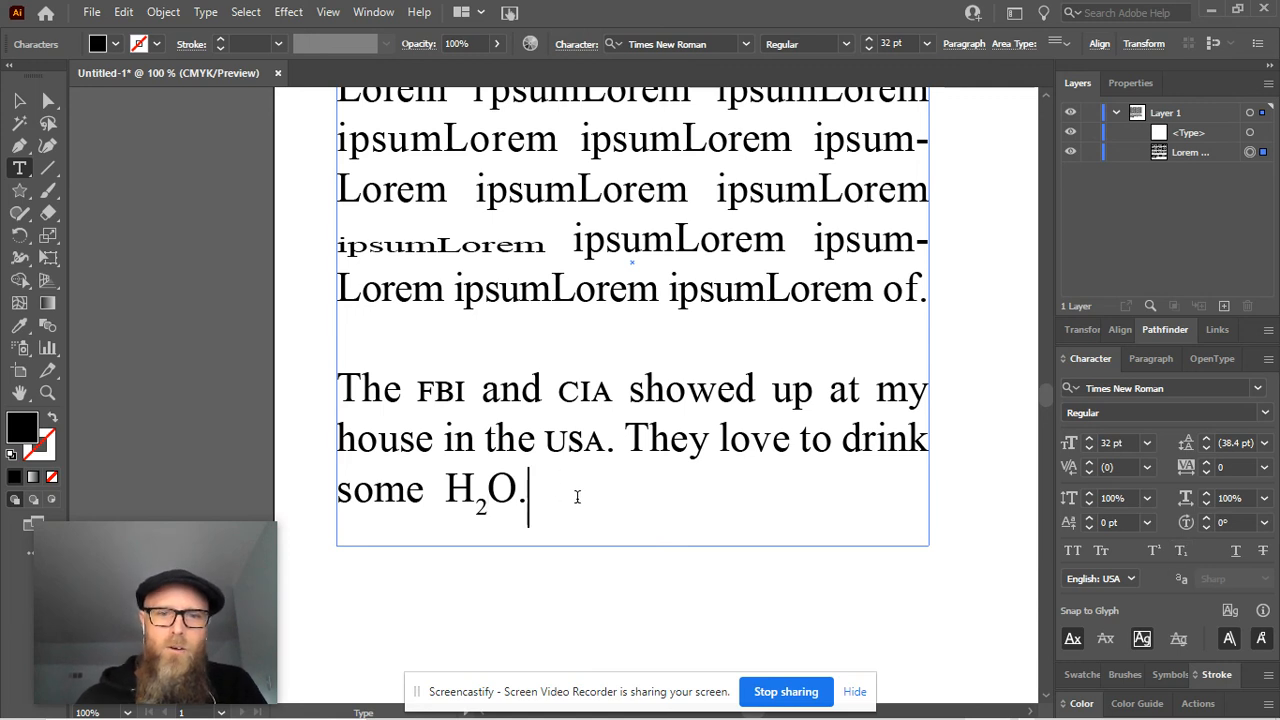
pyautogui.click(1153, 551)
pyautogui.write('11')
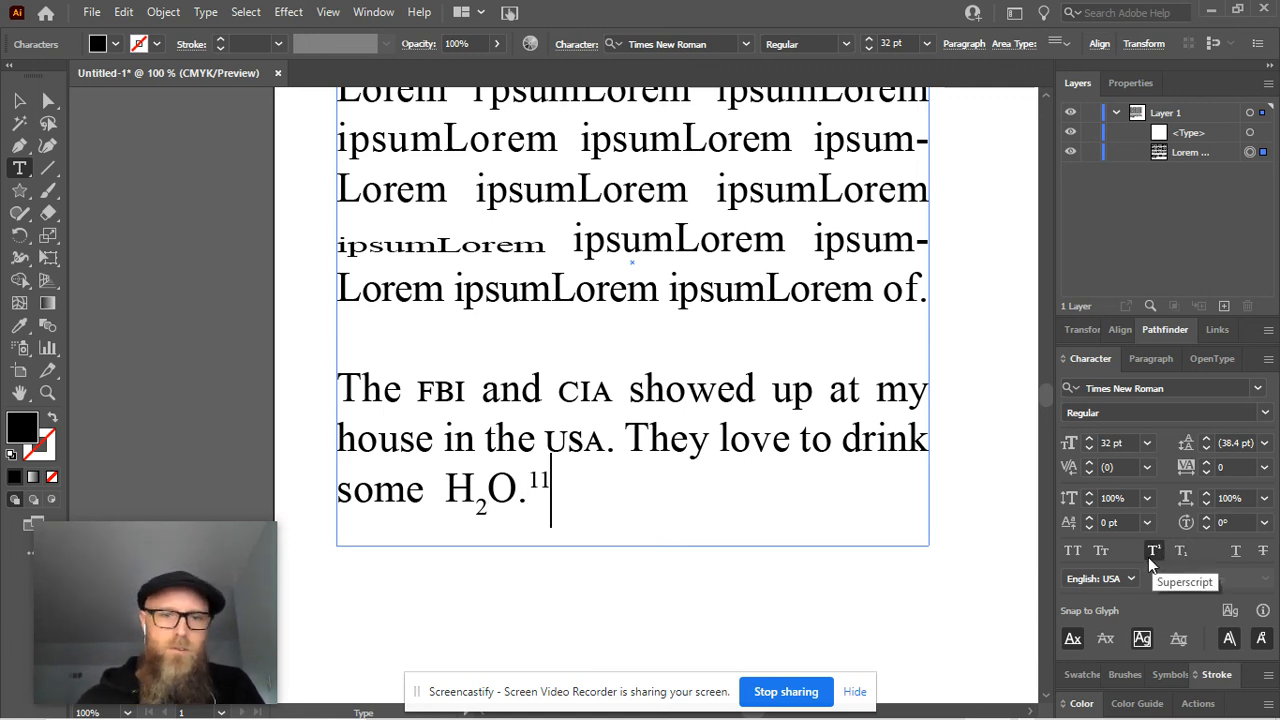